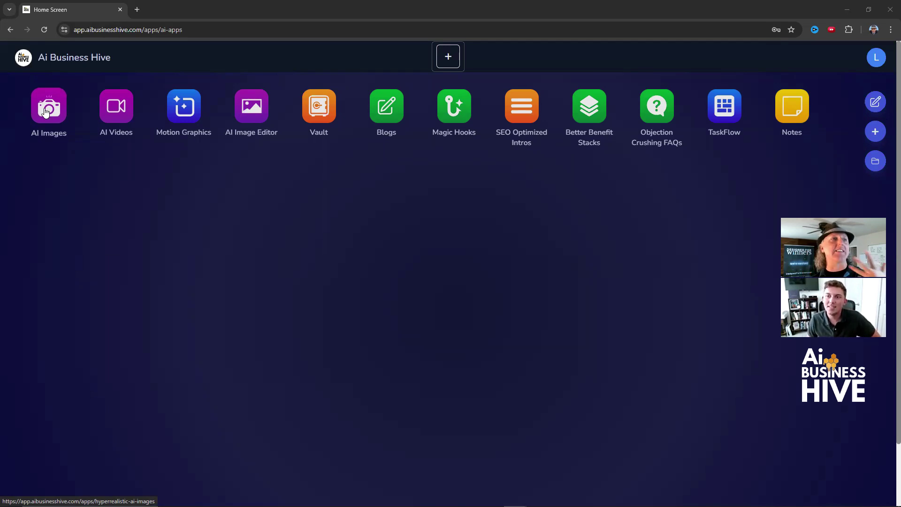
Open the AI Images tool and look over its image creation page
{"action": "left_click", "coordinate": [46, 112]}
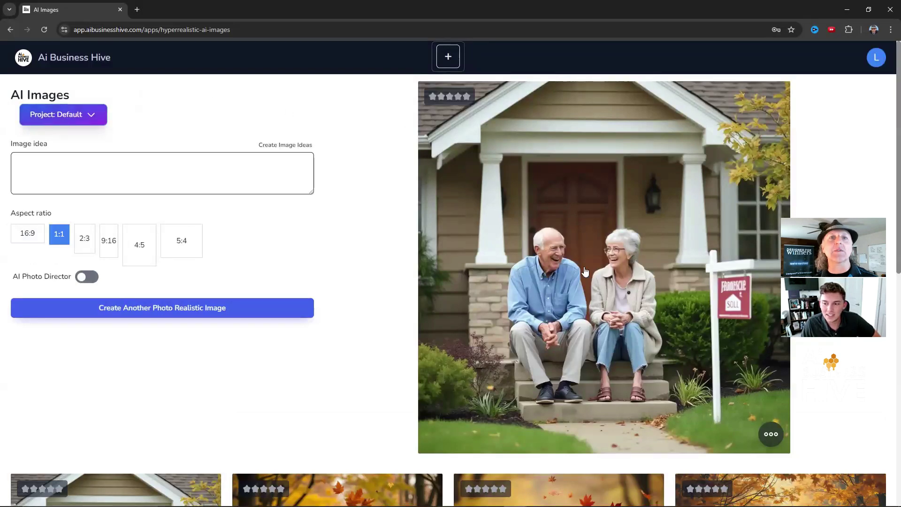
{"action": "scroll", "coordinate": [539, 253], "scroll_direction": "down", "scroll_amount": 1}
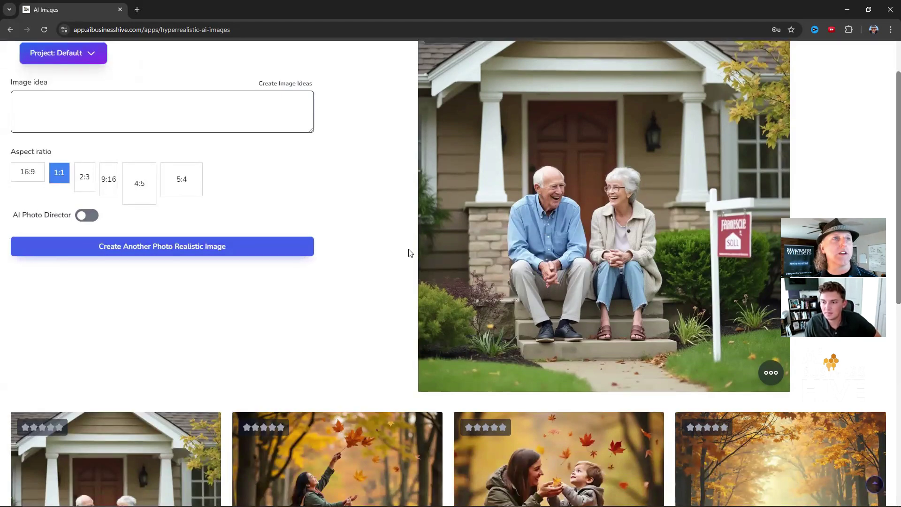
{"action": "scroll", "coordinate": [408, 252], "scroll_direction": "up", "scroll_amount": 2}
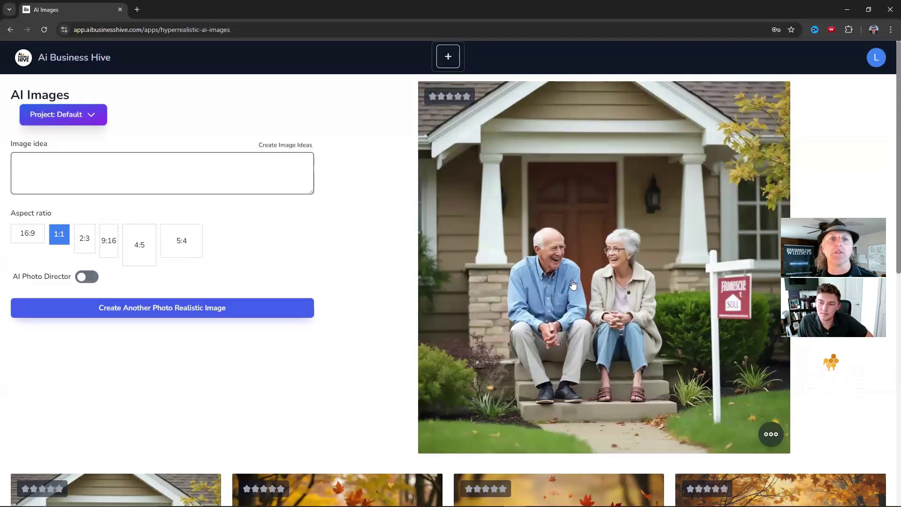
Create image ideas from the business description "our business sells real estate for Hispanic seniors"
{"action": "left_click", "coordinate": [284, 146]}
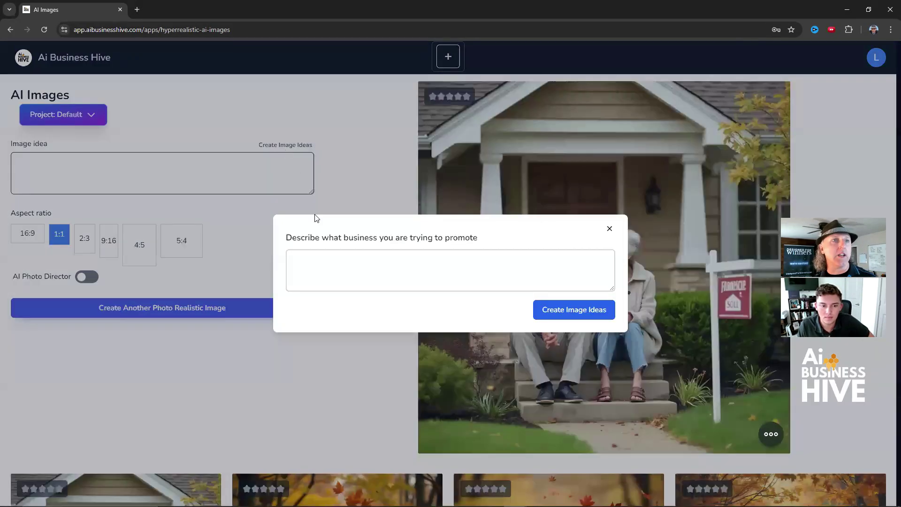
{"action": "left_click", "coordinate": [341, 267]}
{"action": "type", "text": "o"}
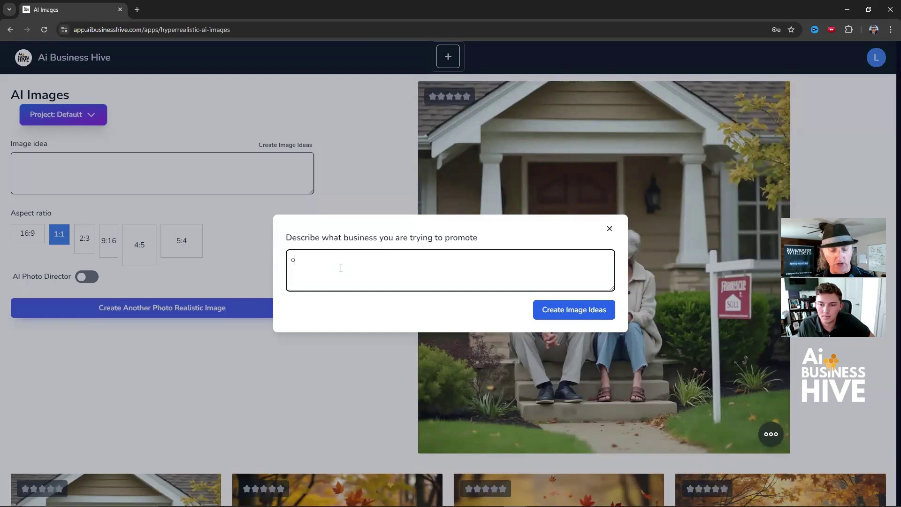
{"action": "type", "text": "ur business se"}
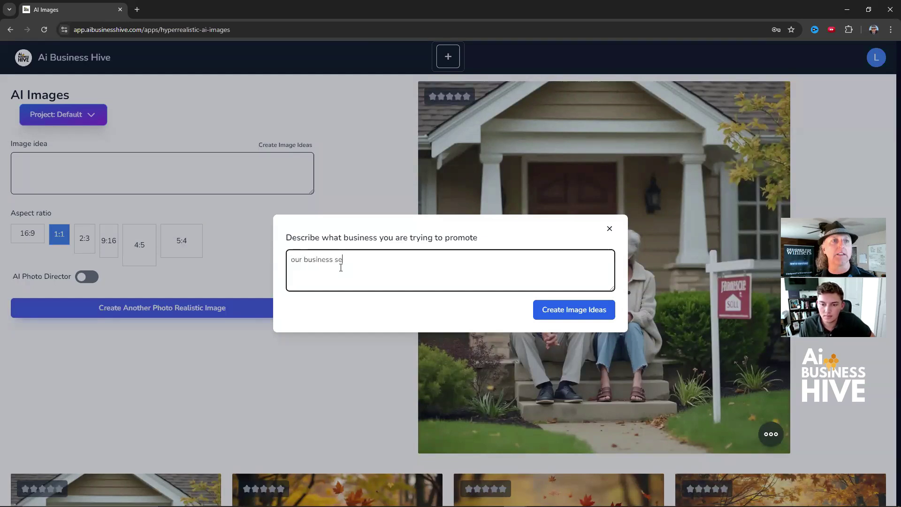
{"action": "type", "text": "lls real est"}
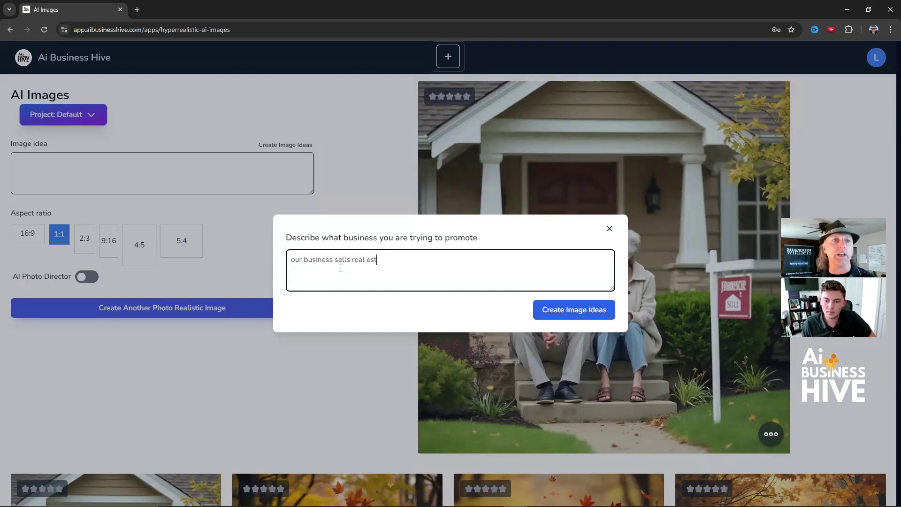
{"action": "type", "text": "ate for seniors"}
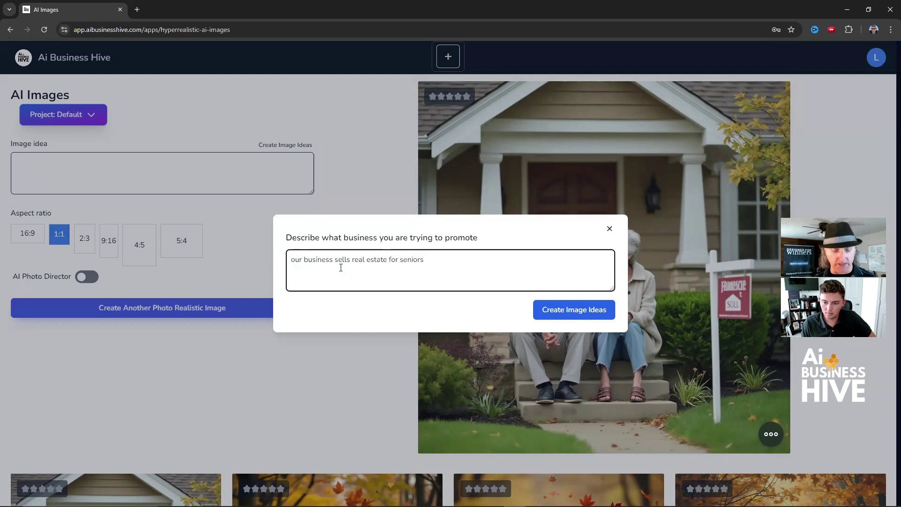
{"action": "type", "text": "hispa"}
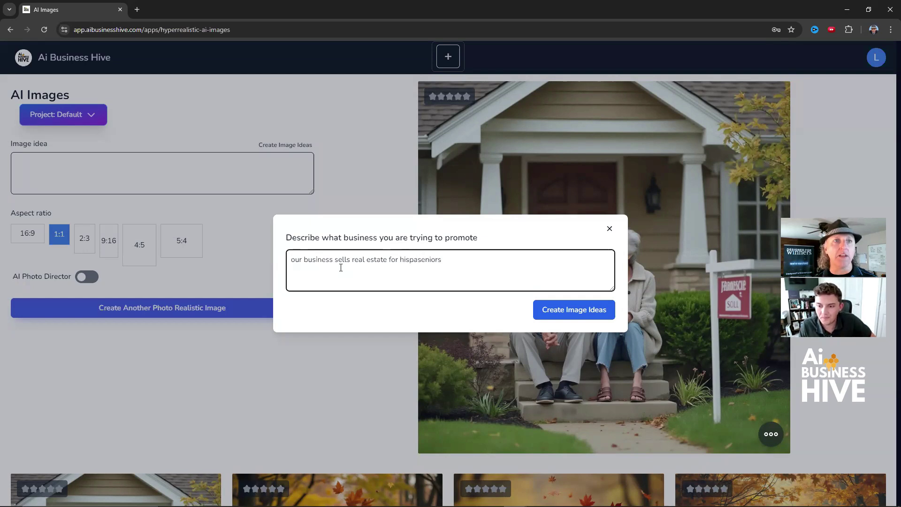
{"action": "type", "text": "nic"}
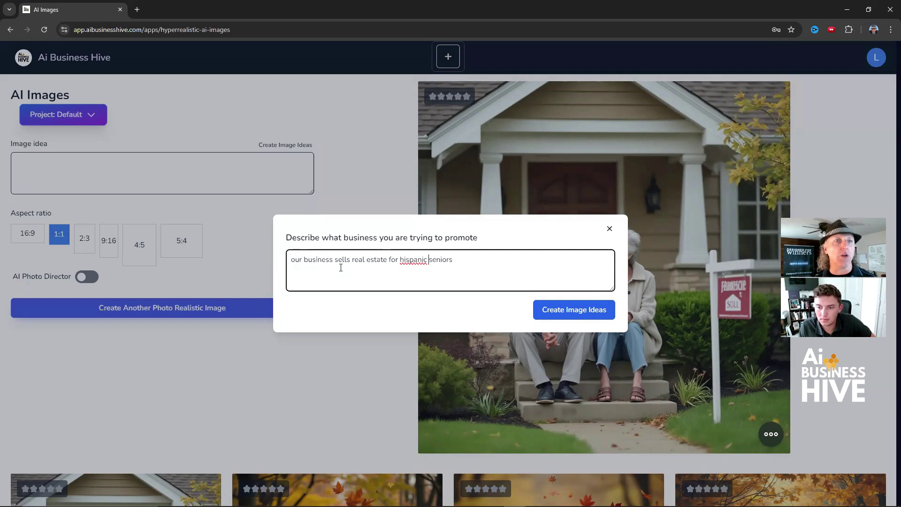
{"action": "key", "text": "BackSpace"}
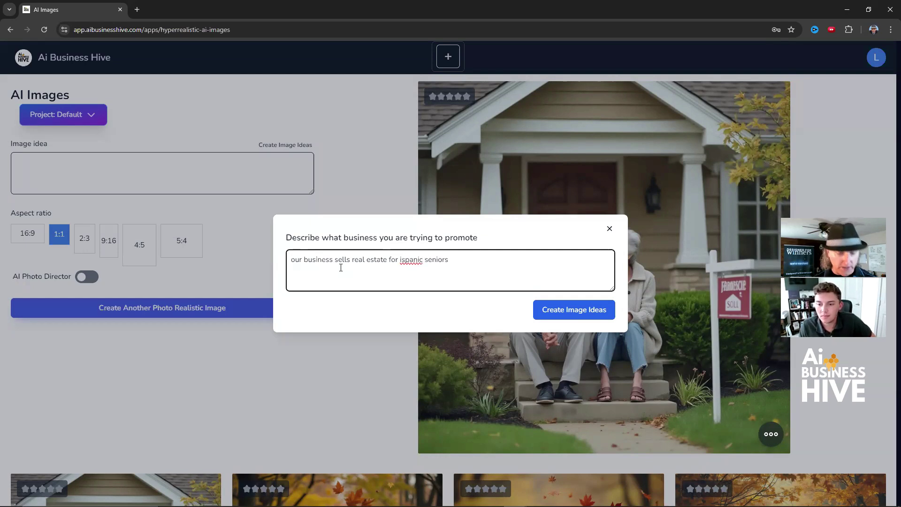
{"action": "type", "text": "H"}
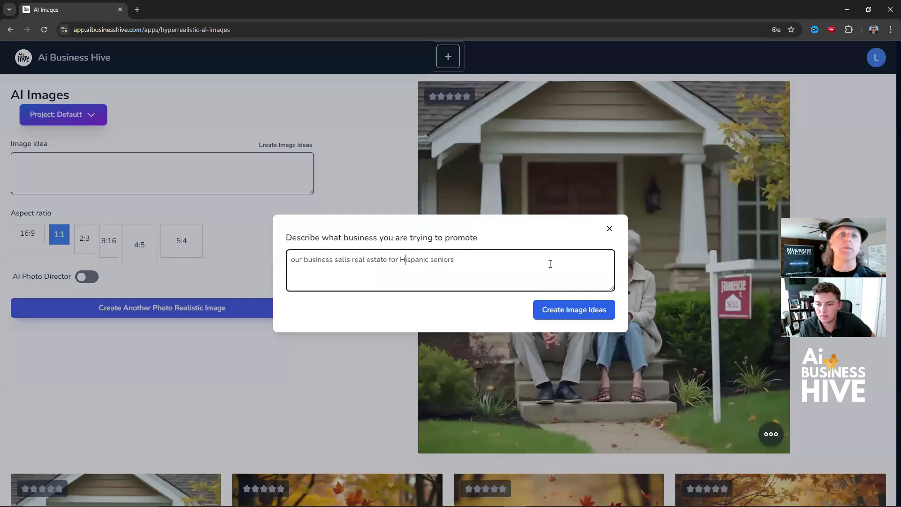
{"action": "left_click", "coordinate": [573, 310]}
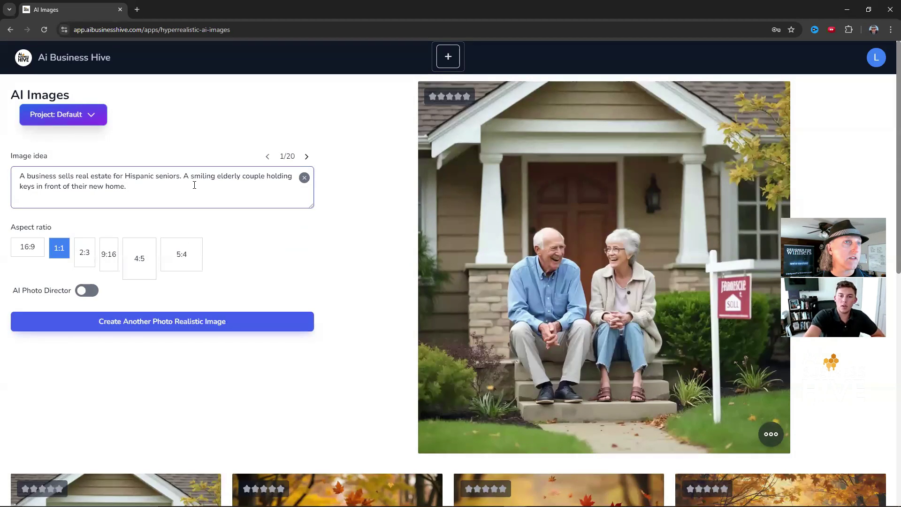
Browse the suggested image ideas one by one up to the eighth
{"action": "left_click", "coordinate": [308, 158]}
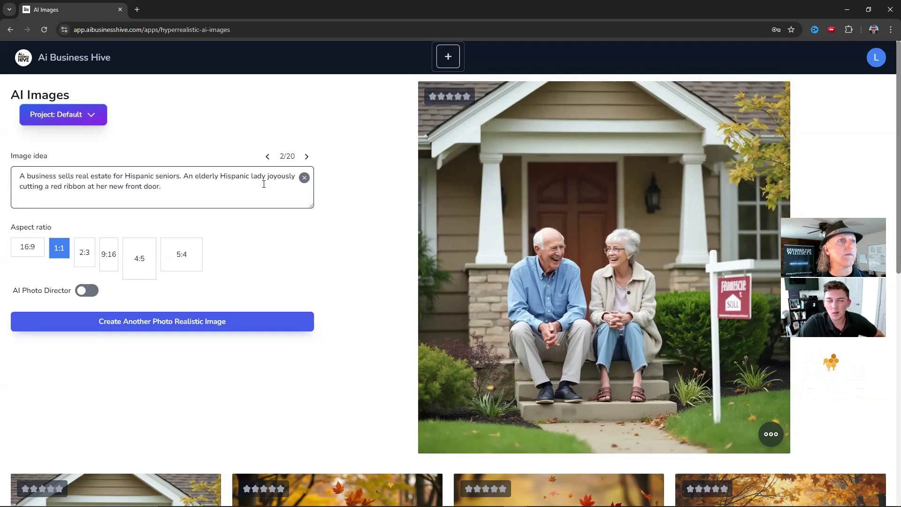
{"action": "left_click", "coordinate": [307, 157]}
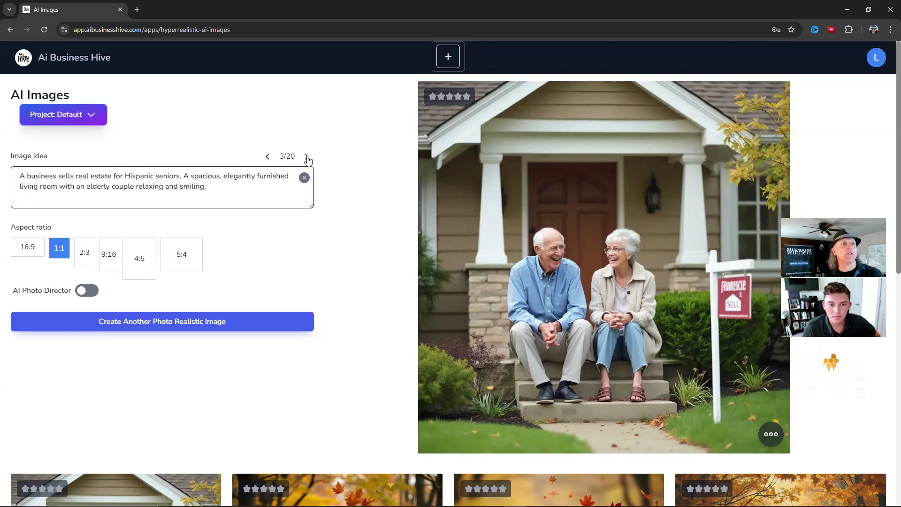
{"action": "left_click", "coordinate": [307, 157]}
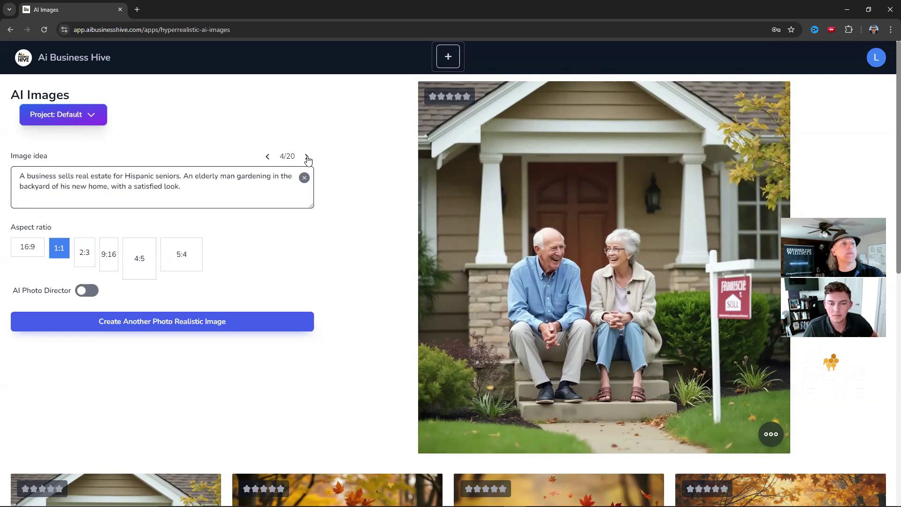
{"action": "left_click", "coordinate": [307, 157]}
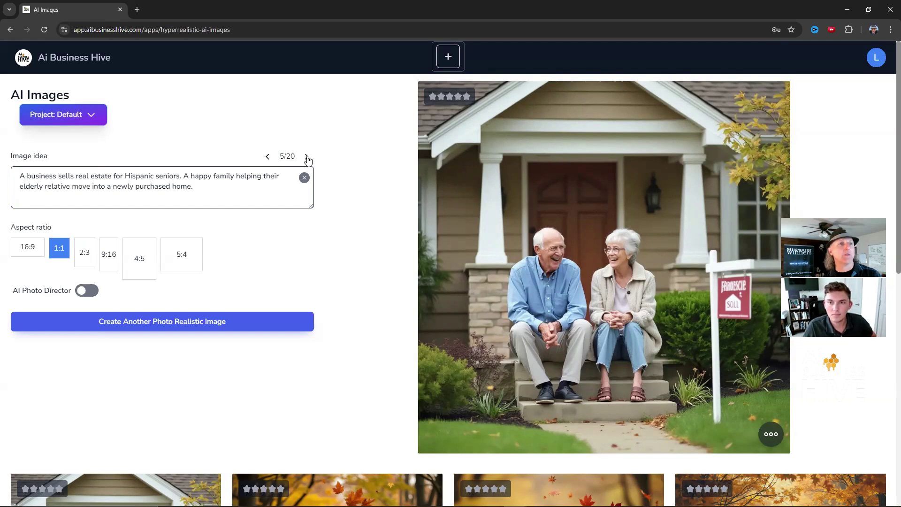
{"action": "left_click", "coordinate": [307, 156]}
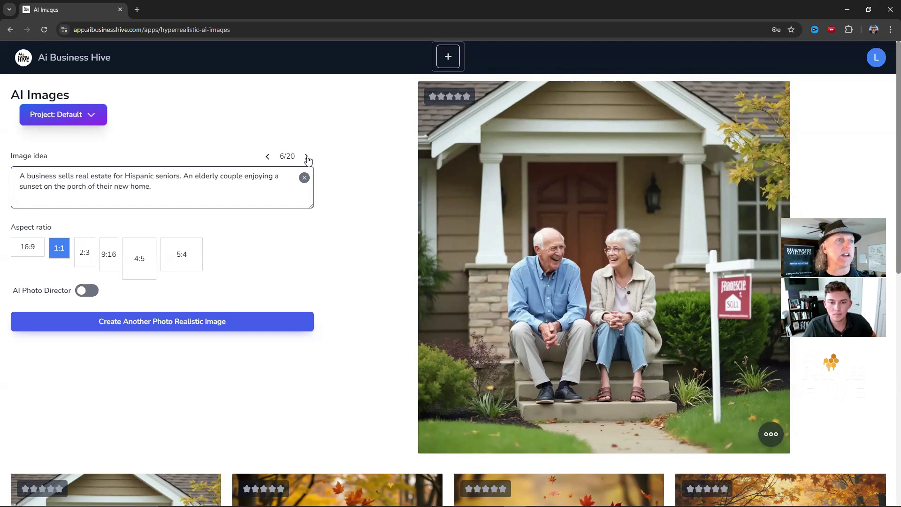
{"action": "left_click", "coordinate": [307, 156]}
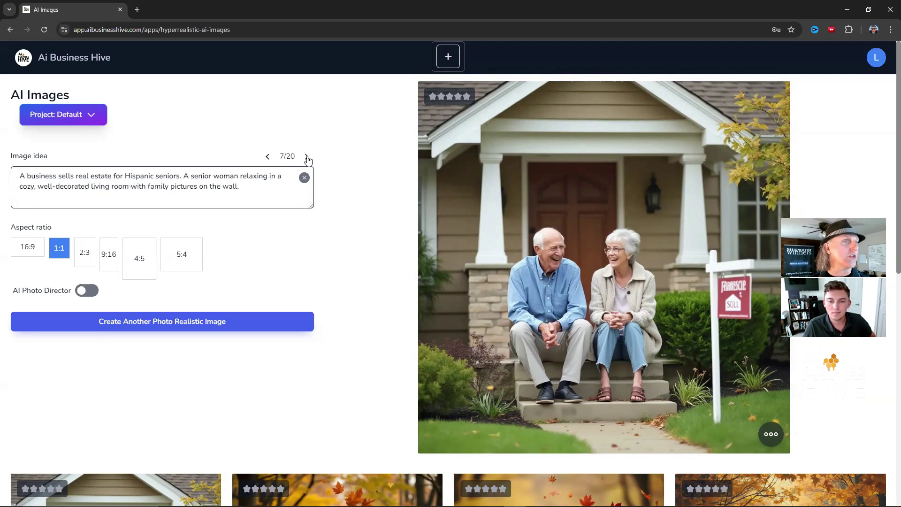
{"action": "left_click", "coordinate": [307, 157]}
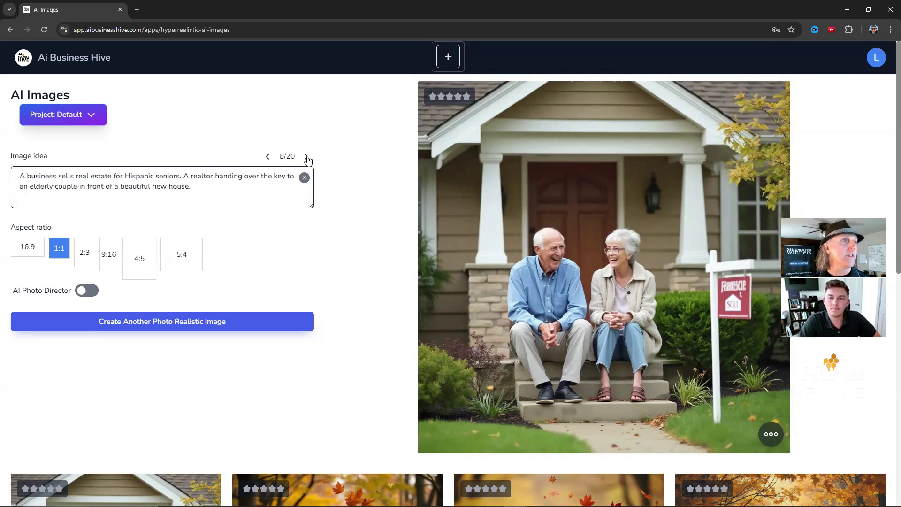
Return to the second idea, the elderly Hispanic lady cutting a red ribbon at her front door, and generate its image in 1:1 ratio
{"action": "left_click", "coordinate": [267, 157]}
{"action": "left_click", "coordinate": [267, 156]}
{"action": "left_click", "coordinate": [267, 156]}
{"action": "left_click", "coordinate": [268, 157]}
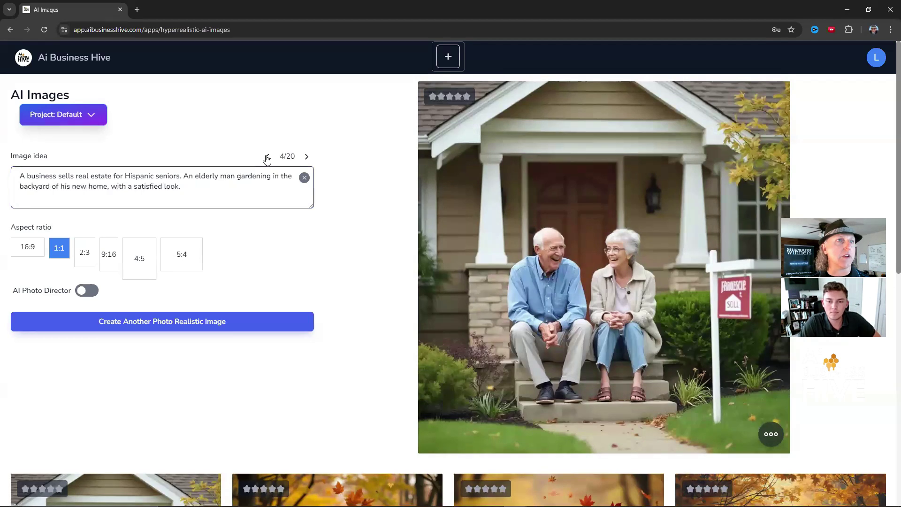
{"action": "left_click", "coordinate": [267, 158]}
{"action": "left_click", "coordinate": [267, 158]}
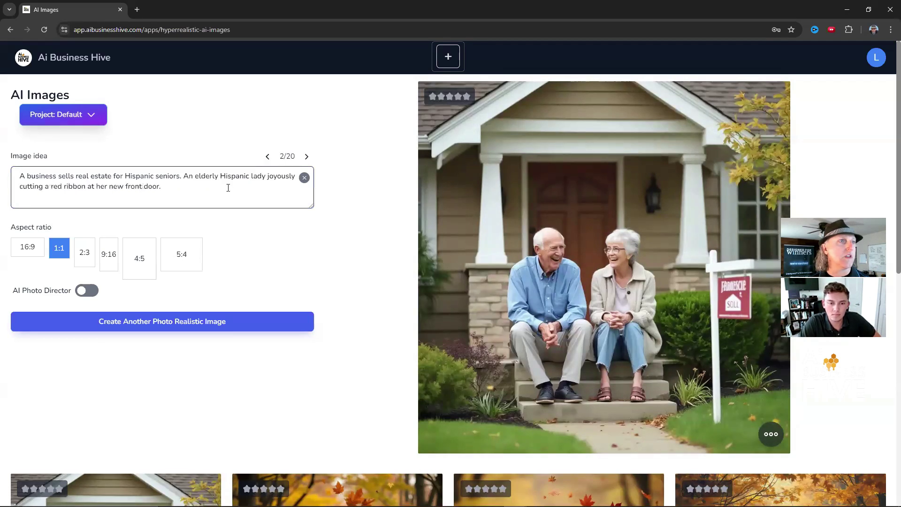
{"action": "left_click", "coordinate": [213, 196]}
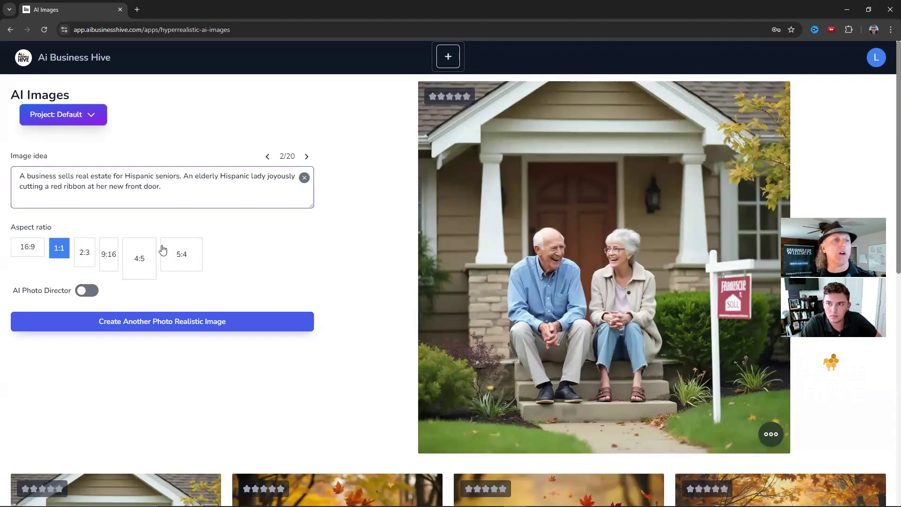
{"action": "left_click", "coordinate": [191, 323]}
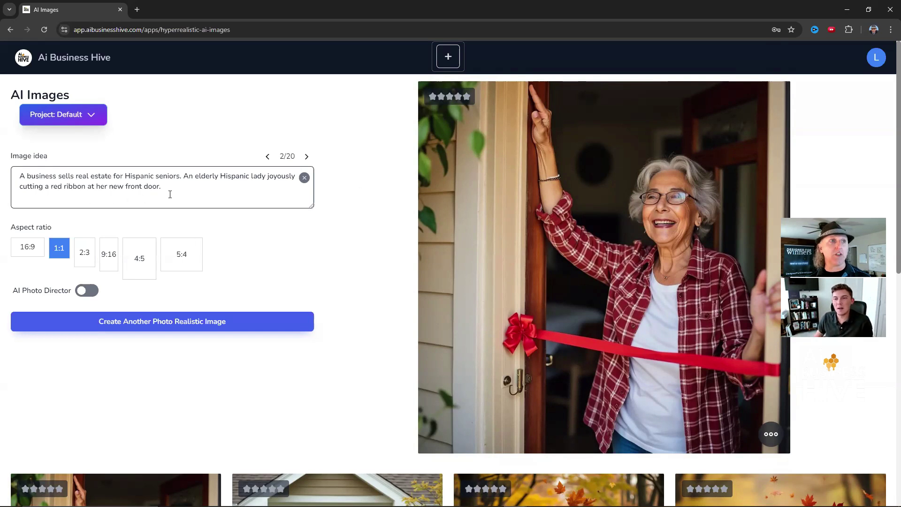
Clear the current image idea and review the gallery of previously created images
{"action": "left_click", "coordinate": [304, 177]}
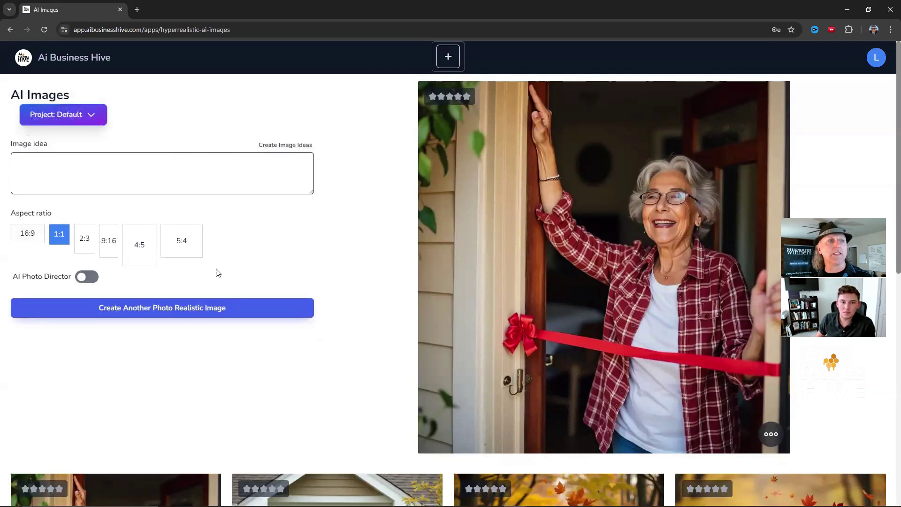
{"action": "scroll", "coordinate": [355, 283], "scroll_direction": "down", "scroll_amount": 5}
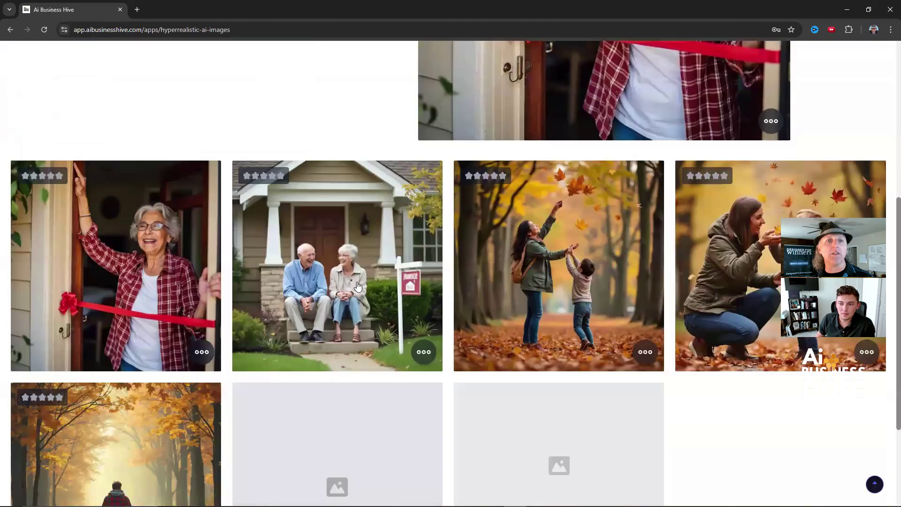
{"action": "scroll", "coordinate": [357, 285], "scroll_direction": "down", "scroll_amount": 3}
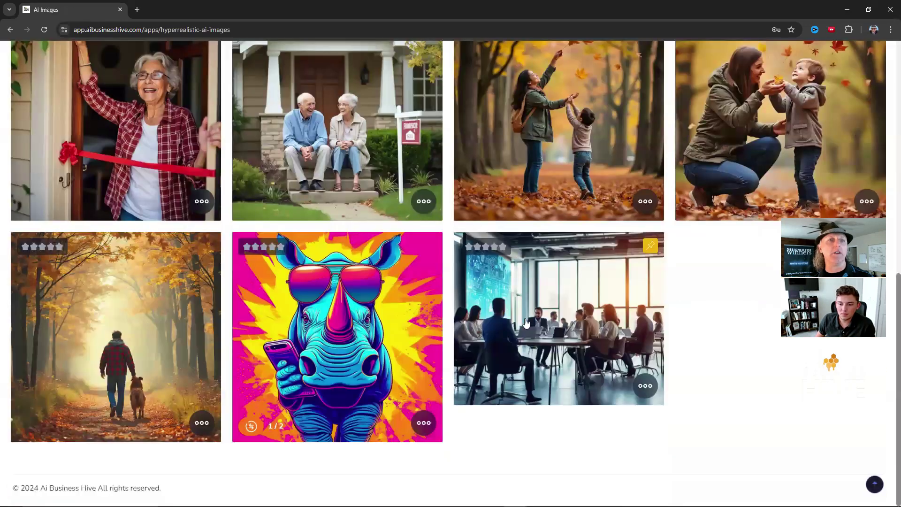
{"action": "scroll", "coordinate": [638, 286], "scroll_direction": "up", "scroll_amount": 3}
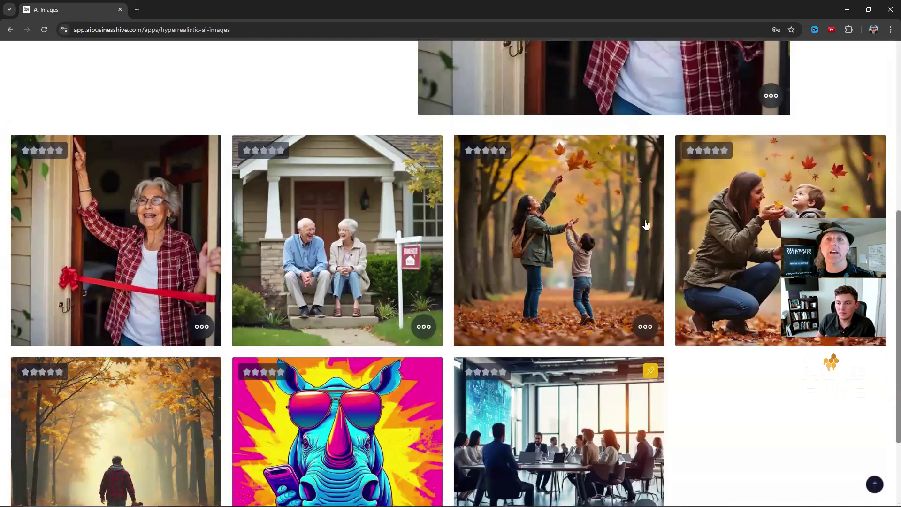
{"action": "scroll", "coordinate": [646, 225], "scroll_direction": "down", "scroll_amount": 3}
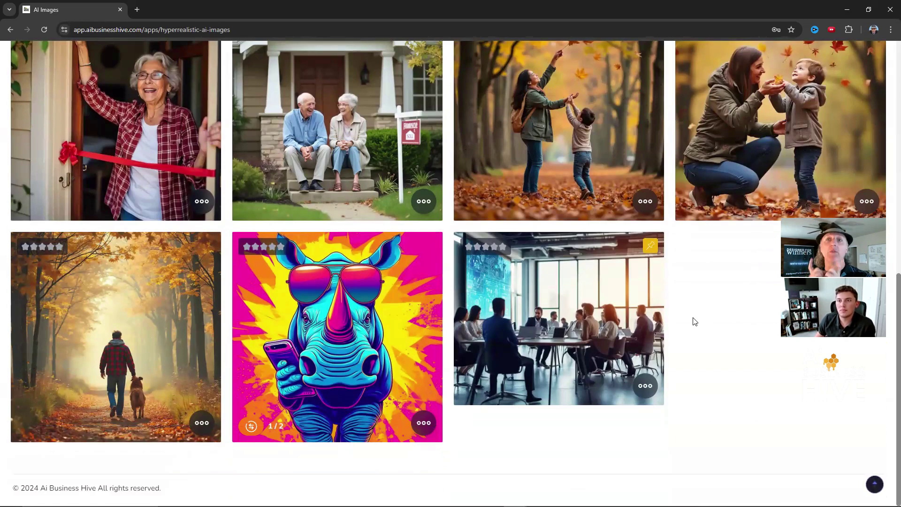
{"action": "scroll", "coordinate": [694, 320], "scroll_direction": "up", "scroll_amount": 10}
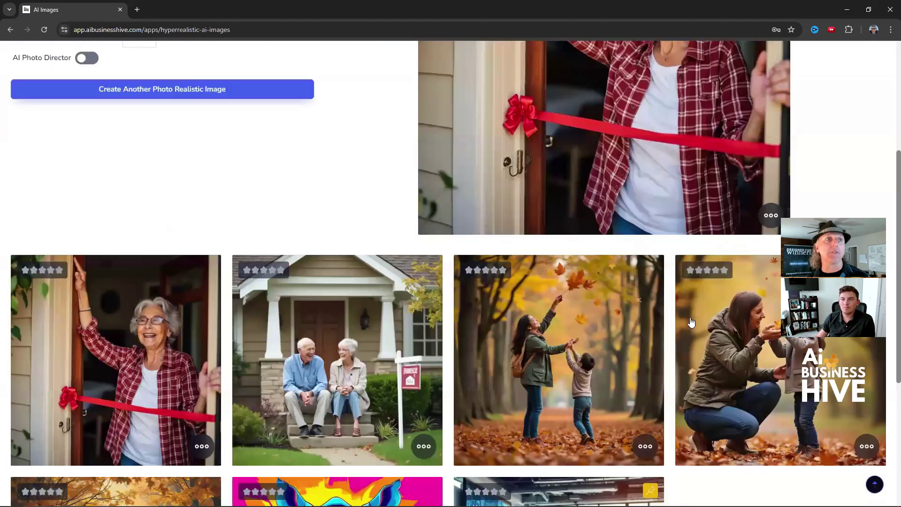
Start a new image idea with the style words "Pixar, cartoon,"
{"action": "left_click", "coordinate": [233, 173]}
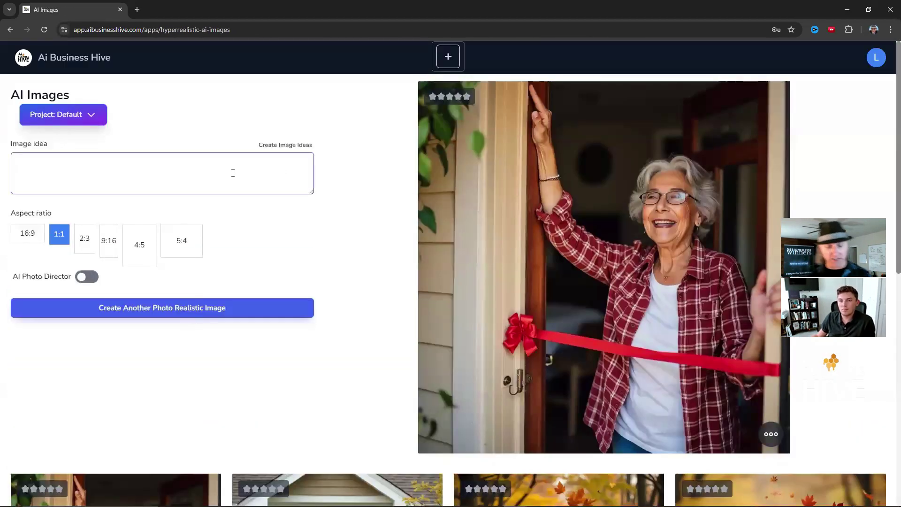
{"action": "type", "text": "Pixar"}
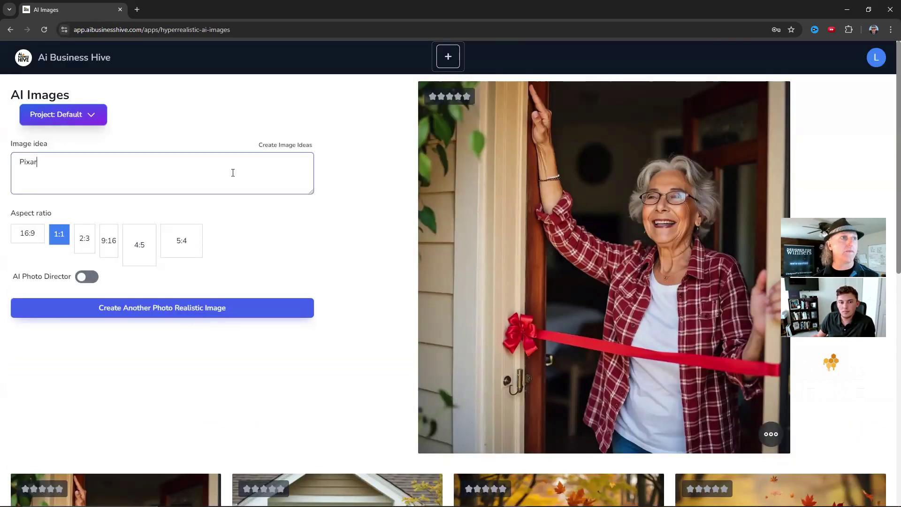
{"action": "type", "text": ", caroon,"}
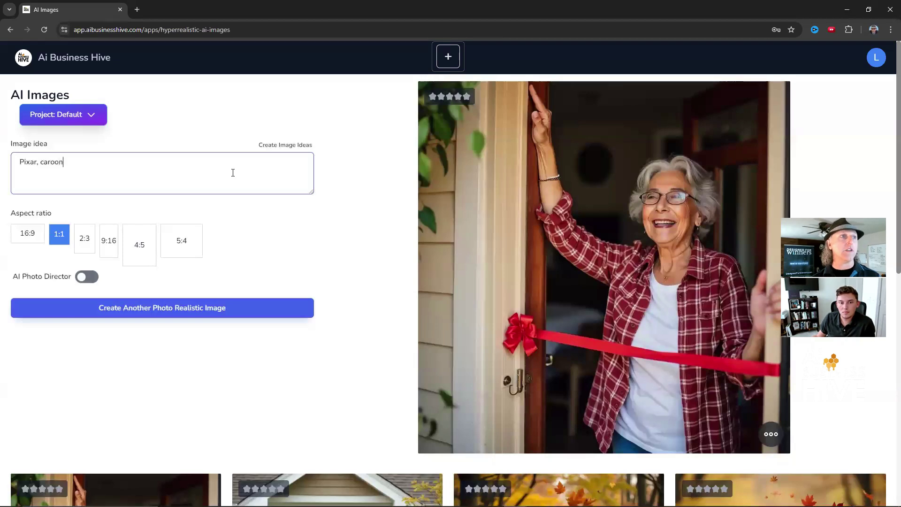
{"action": "key", "text": "BackSpace"}
{"action": "key", "text": "BackSpace"}
{"action": "key", "text": "BackSpace"}
{"action": "key", "text": "BackSpace"}
{"action": "key", "text": "BackSpace"}
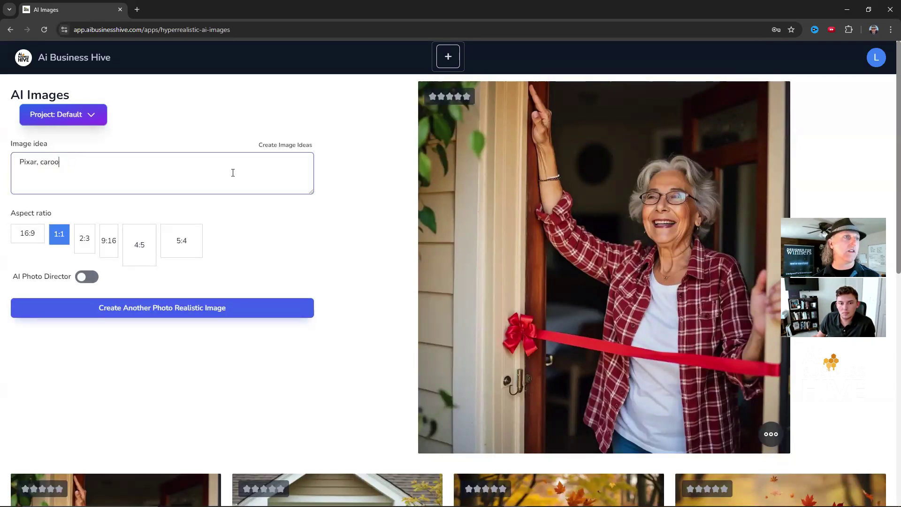
{"action": "type", "text": "toon"}
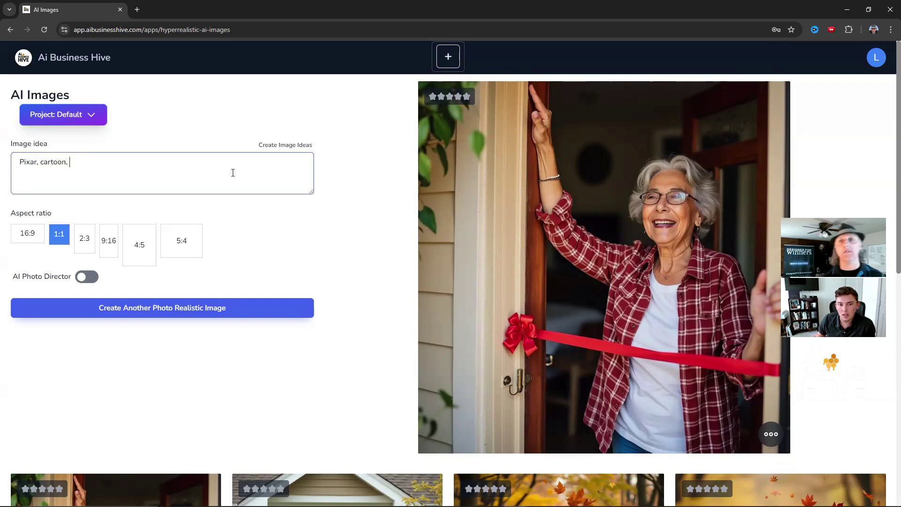
{"action": "type", "text": ", "}
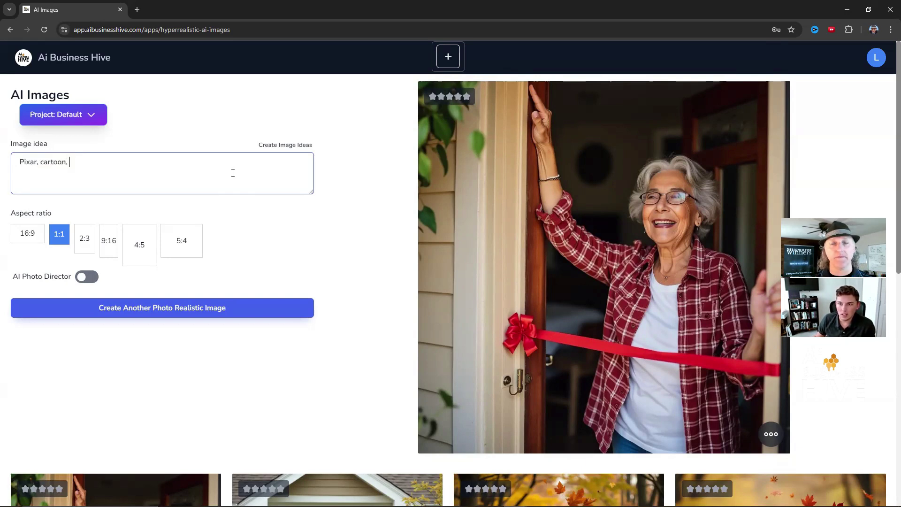
Continue the image idea with the subject "penguin, skating while walking a bee"
{"action": "type", "text": "penguin"}
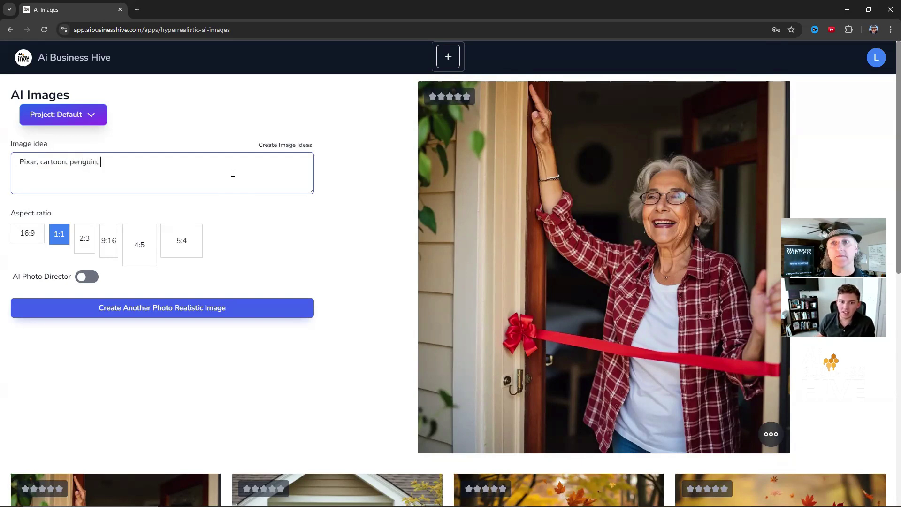
{"action": "type", "text": ", ski"}
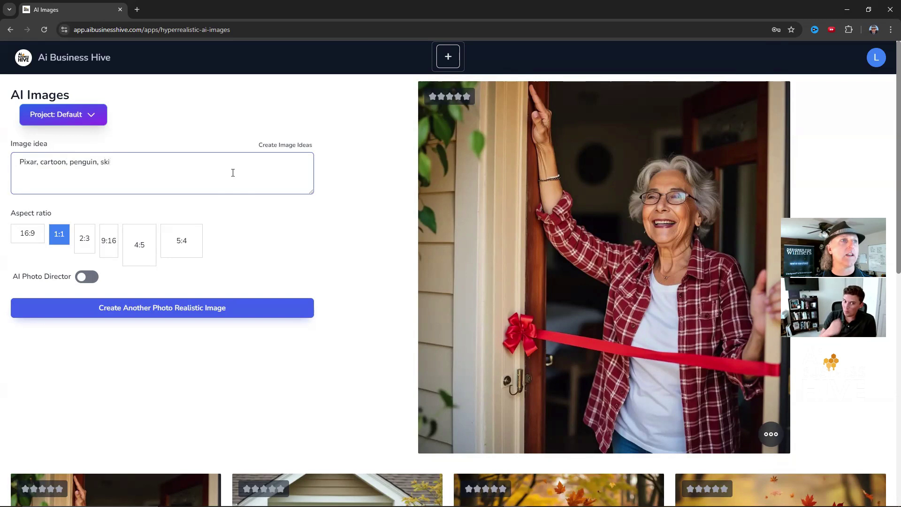
{"action": "key", "text": "BackSpace"}
{"action": "type", "text": "ating"}
{"action": "key", "text": "BackSpace"}
{"action": "key", "text": "BackSpace"}
{"action": "type", "text": "ng"}
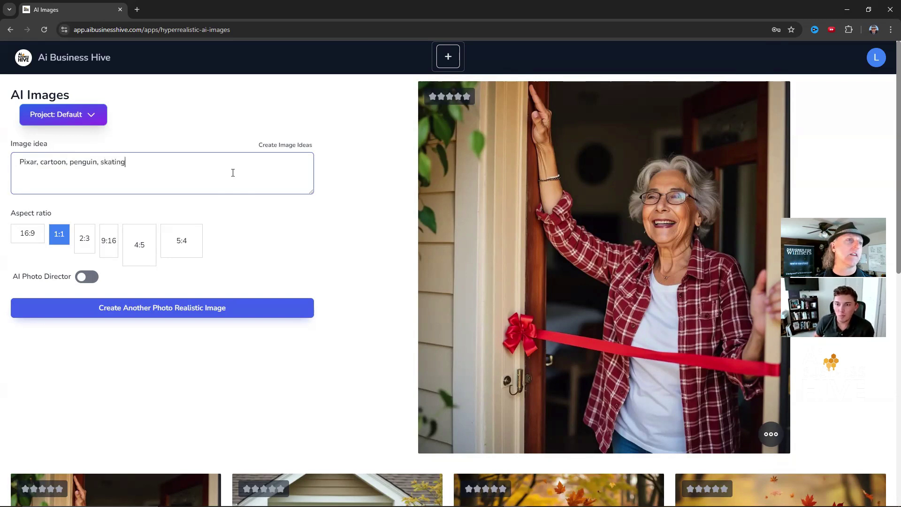
{"action": "type", "text": " while walkin"}
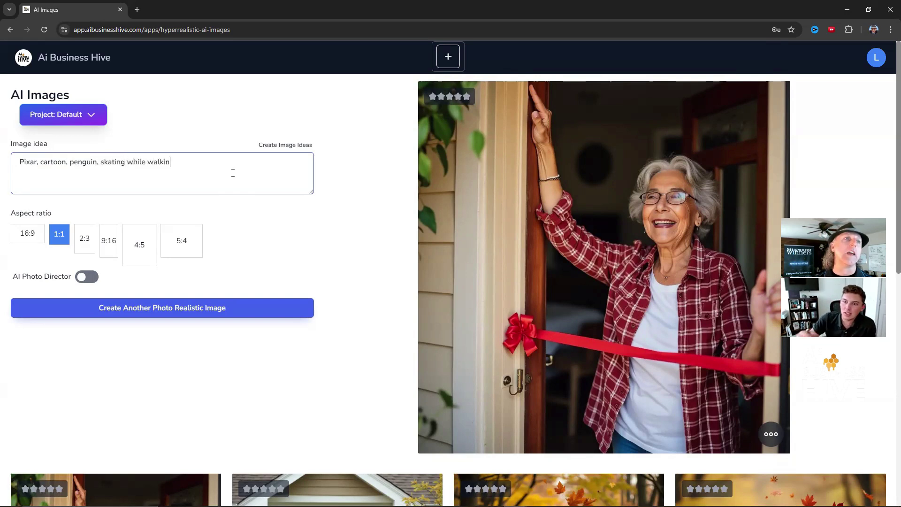
{"action": "type", "text": "g a b"}
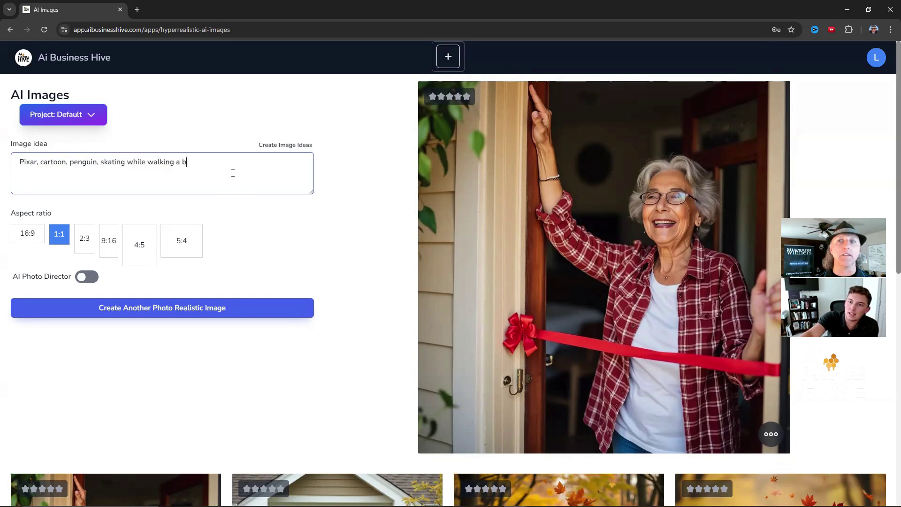
{"action": "type", "text": "ee"}
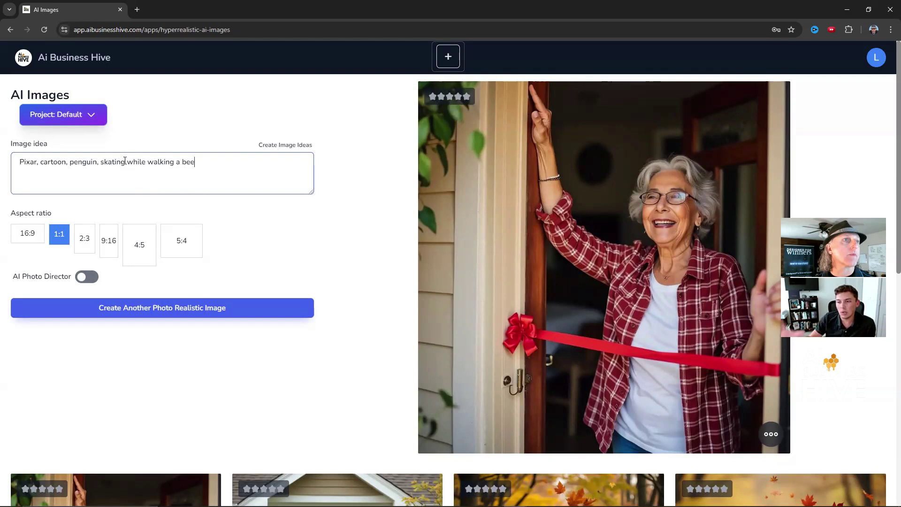
Change "bee" to "honey bee" in the image idea and append ", 4K, Movie poster, illustration"
{"action": "left_click", "coordinate": [183, 163]}
{"action": "type", "text": "honey bee,"}
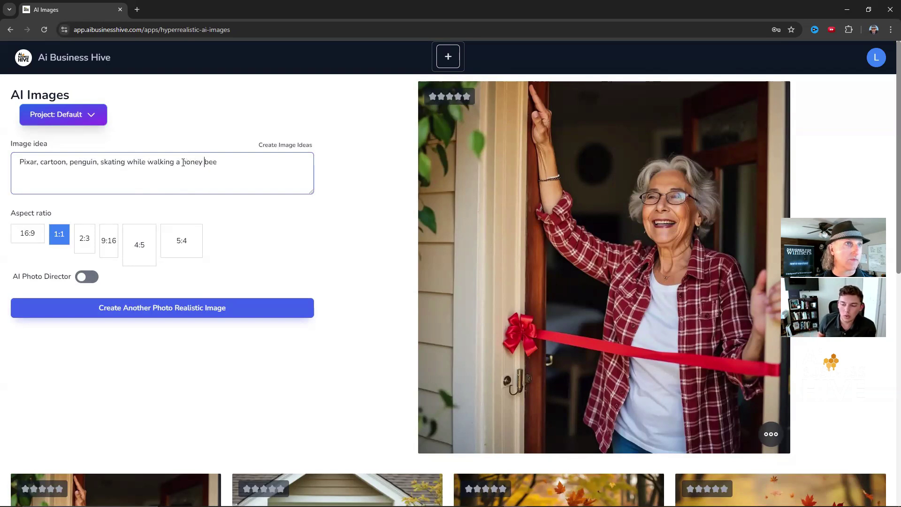
{"action": "type", "text": " 4K"}
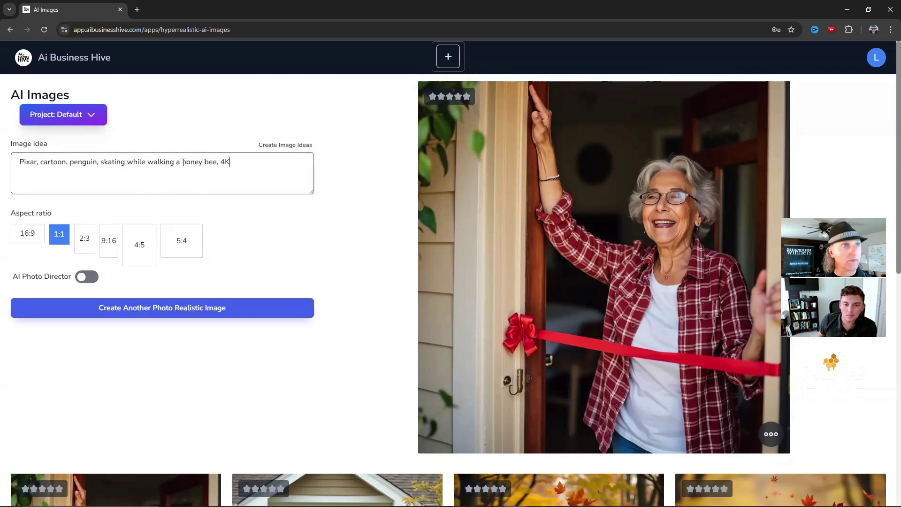
{"action": "type", "text": ", Movie"}
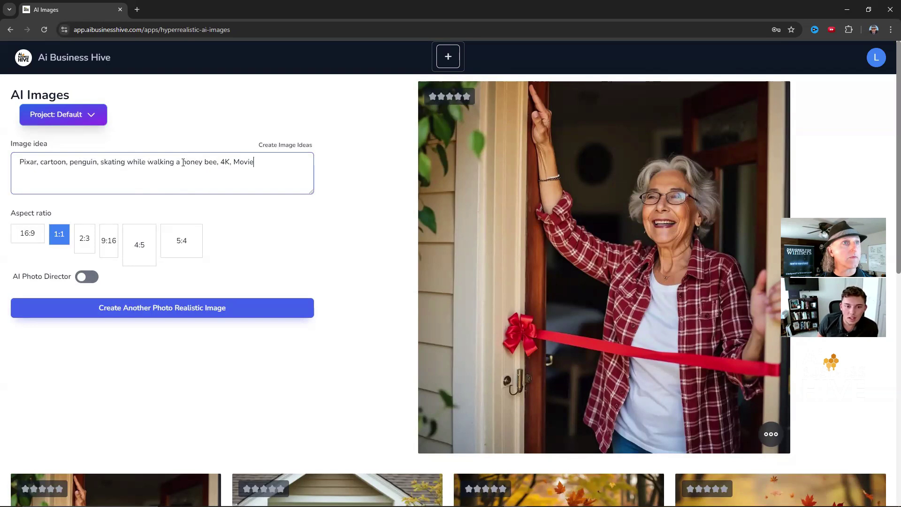
{"action": "type", "text": " poster, "}
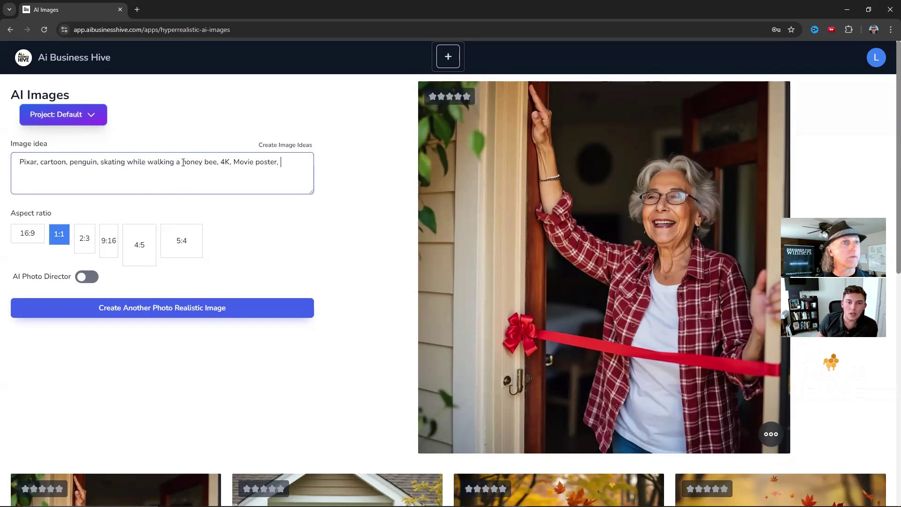
{"action": "type", "text": "illustration"}
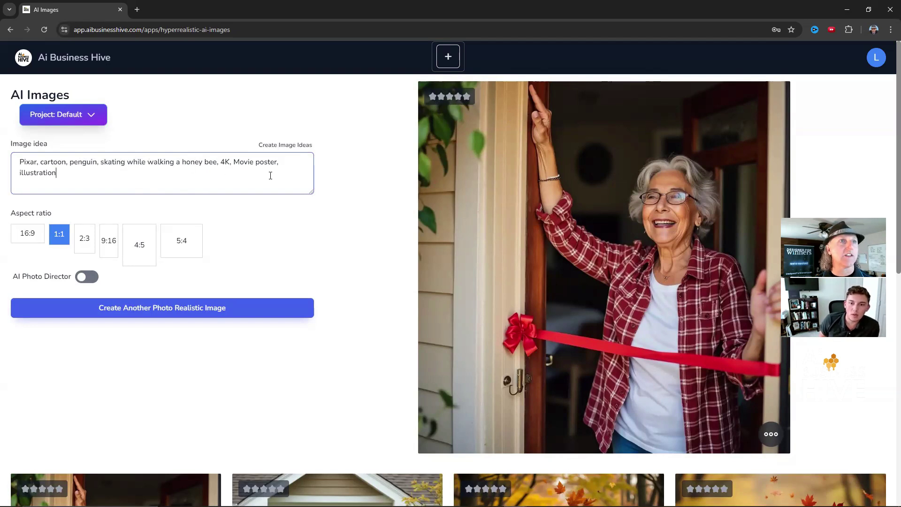
Generate the 1:1 image from the penguin walking a honey bee prompt and view the result
{"action": "left_click_drag", "start_coordinate": [221, 164], "coordinate": [275, 161]}
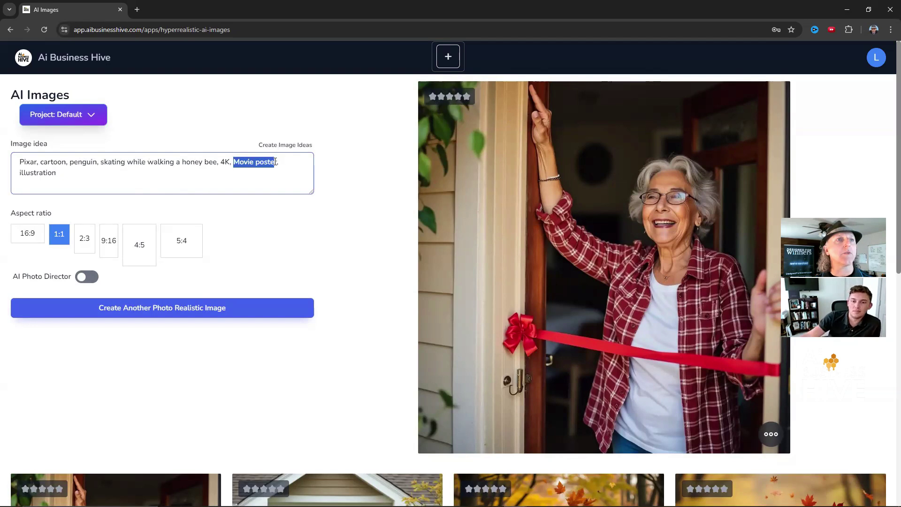
{"action": "left_click_drag", "start_coordinate": [59, 177], "coordinate": [16, 163]}
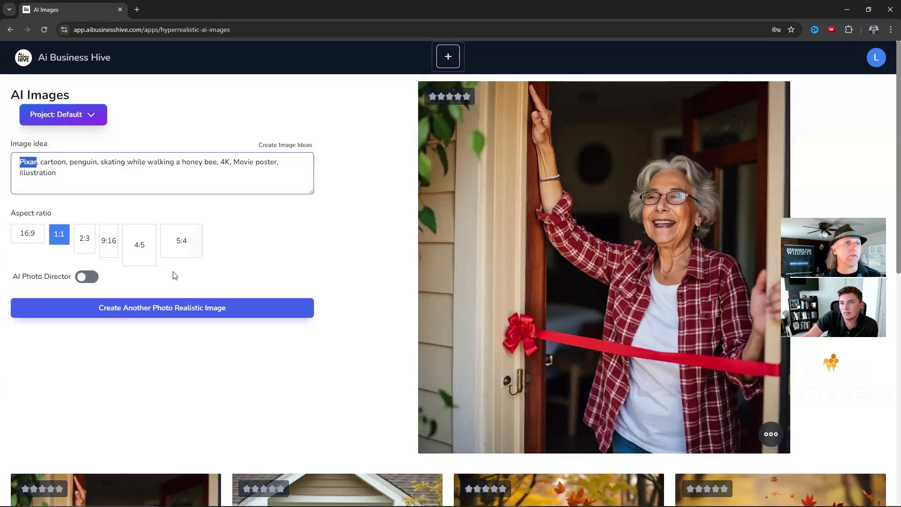
{"action": "left_click", "coordinate": [196, 308]}
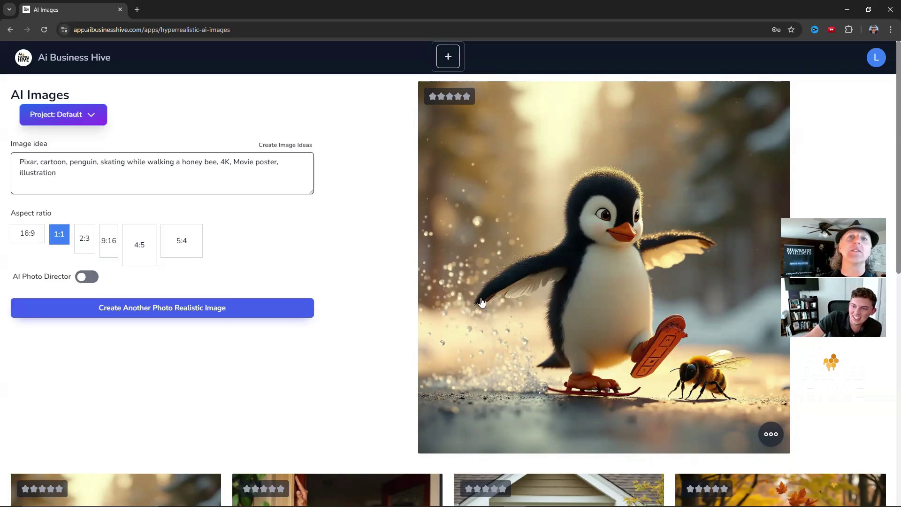
{"action": "scroll", "coordinate": [484, 302], "scroll_direction": "down", "scroll_amount": 1}
{"action": "scroll", "coordinate": [93, 190], "scroll_direction": "up", "scroll_amount": 1}
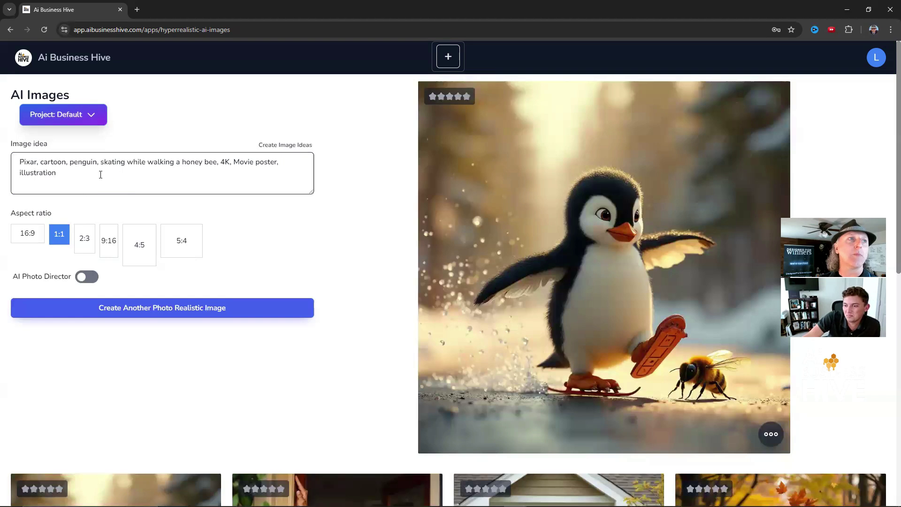
Remove "while walking a" from the image idea so it reads "skating honey bee", and generate another image
{"action": "left_click", "coordinate": [101, 175]}
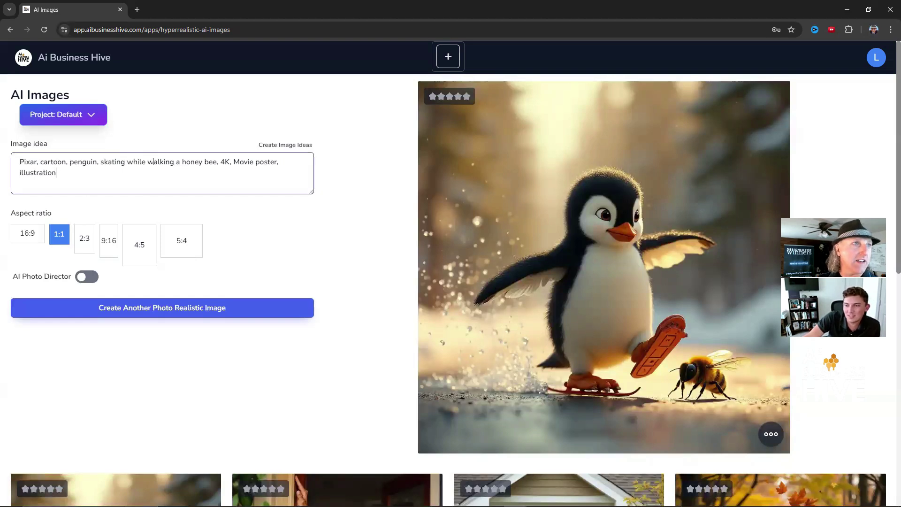
{"action": "left_click_drag", "start_coordinate": [181, 163], "coordinate": [128, 166]}
{"action": "key", "text": "BackSpace"}
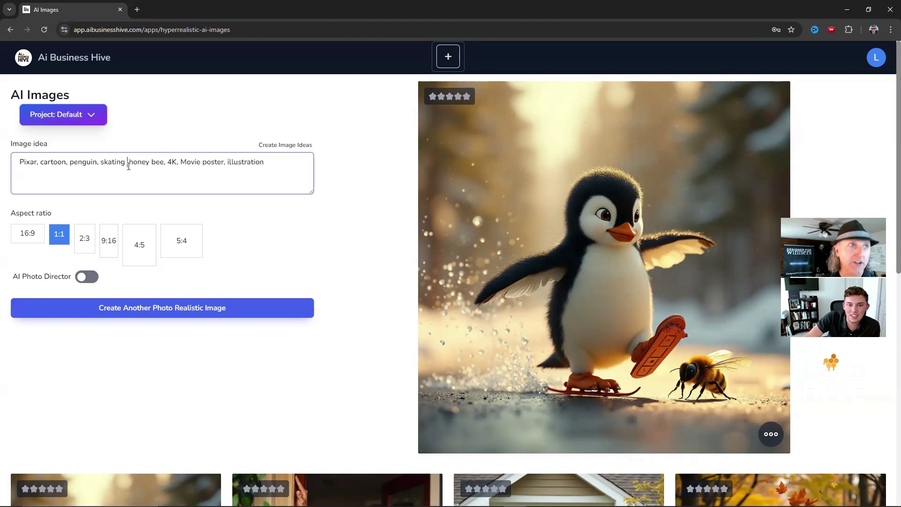
{"action": "key", "text": "BackSpace"}
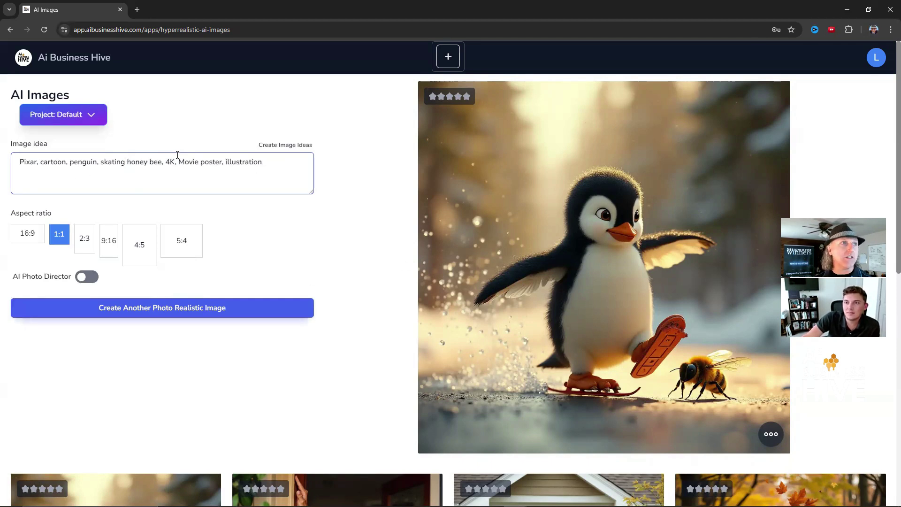
{"action": "left_click", "coordinate": [166, 312]}
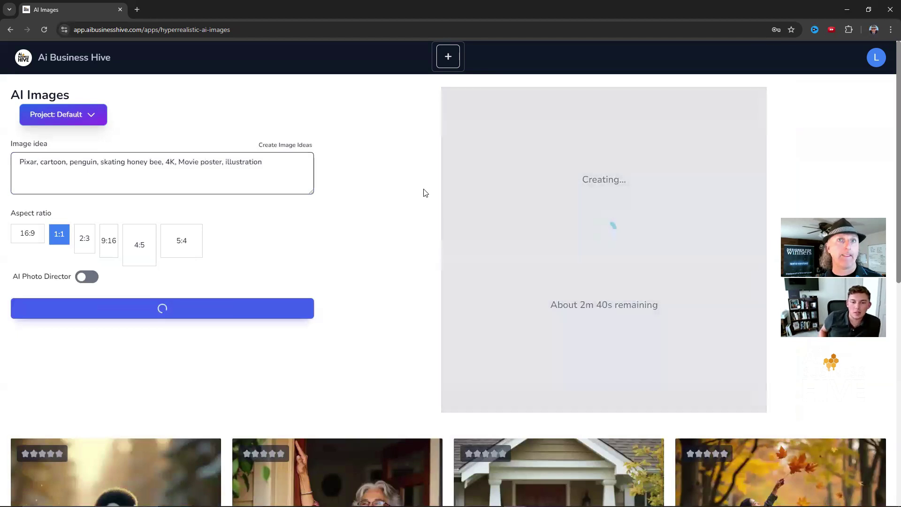
Examine the newly generated image and compare it with the earlier images in the gallery
{"action": "scroll", "coordinate": [424, 193], "scroll_direction": "down", "scroll_amount": 4}
{"action": "left_click", "coordinate": [190, 439]}
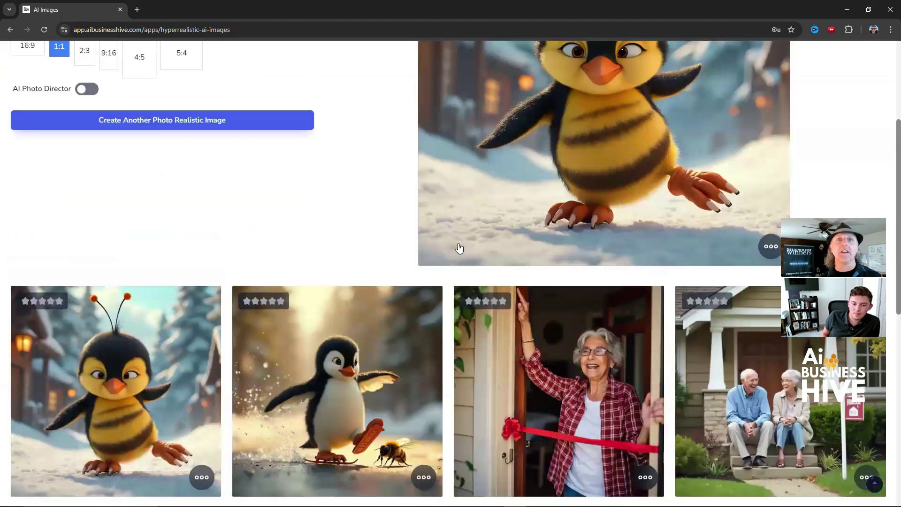
{"action": "scroll", "coordinate": [459, 249], "scroll_direction": "up", "scroll_amount": 3}
{"action": "scroll", "coordinate": [720, 299], "scroll_direction": "down", "scroll_amount": 2}
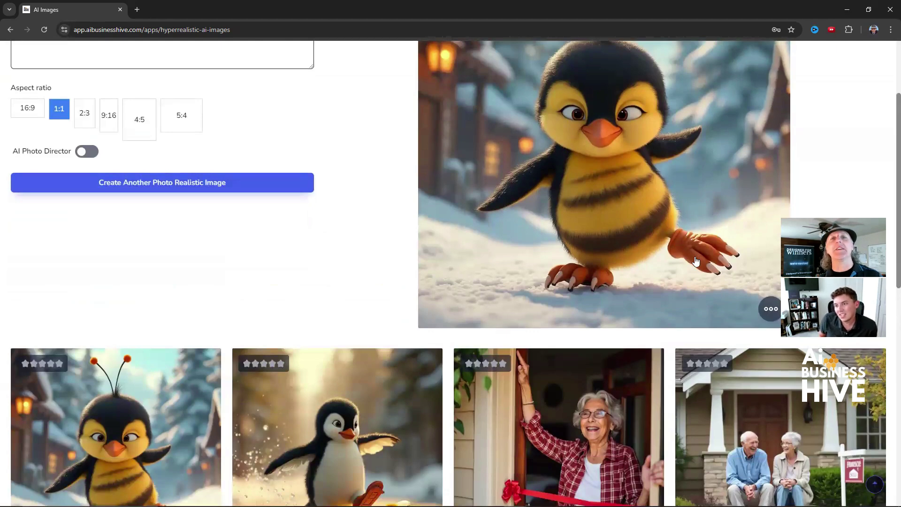
{"action": "scroll", "coordinate": [696, 261], "scroll_direction": "up", "scroll_amount": 3}
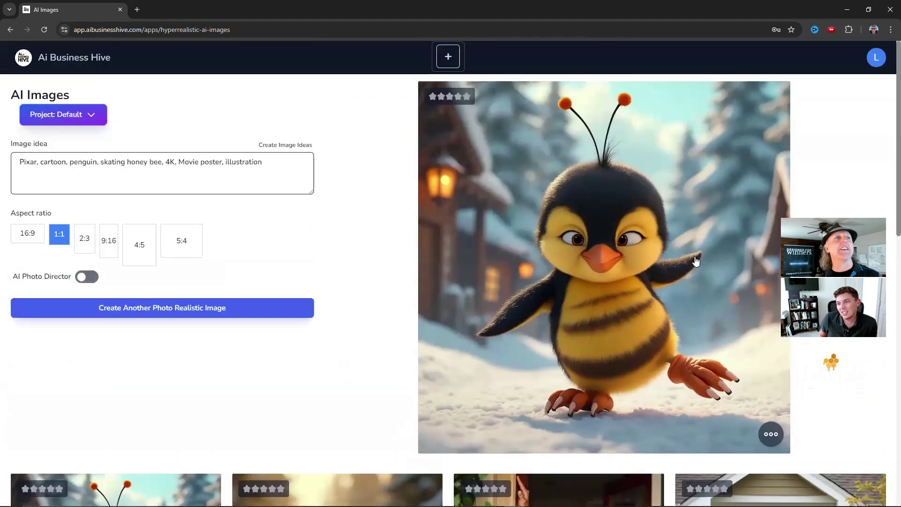
Delete "penguin," from the image idea so it reads "Pixar, cartoon, skating honey bee, 4K, Movie poster, illustration"
{"action": "left_click", "coordinate": [98, 166]}
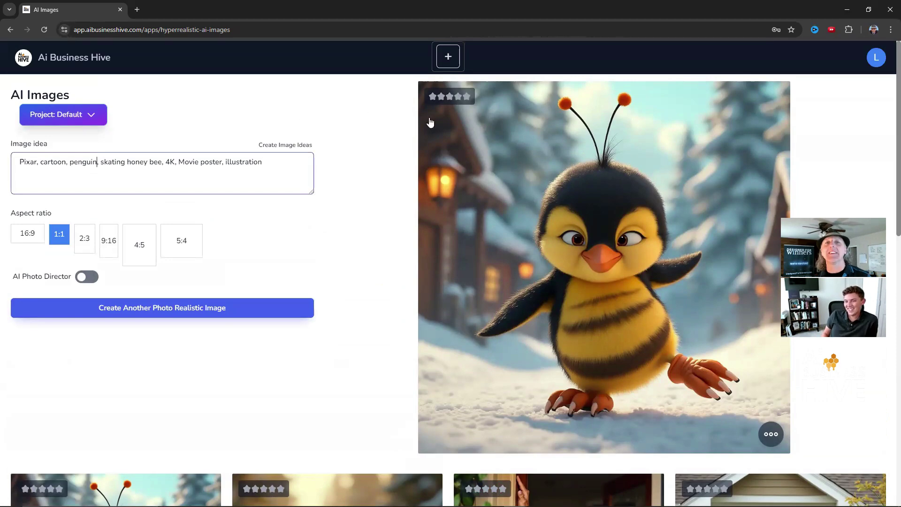
{"action": "scroll", "coordinate": [633, 201], "scroll_direction": "down", "scroll_amount": 3}
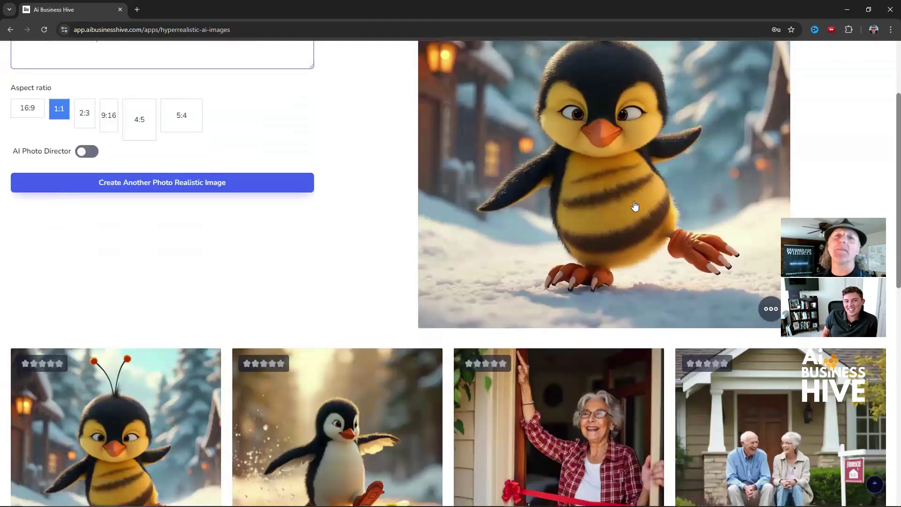
{"action": "scroll", "coordinate": [630, 227], "scroll_direction": "up", "scroll_amount": 3}
{"action": "scroll", "coordinate": [631, 233], "scroll_direction": "down", "scroll_amount": 4}
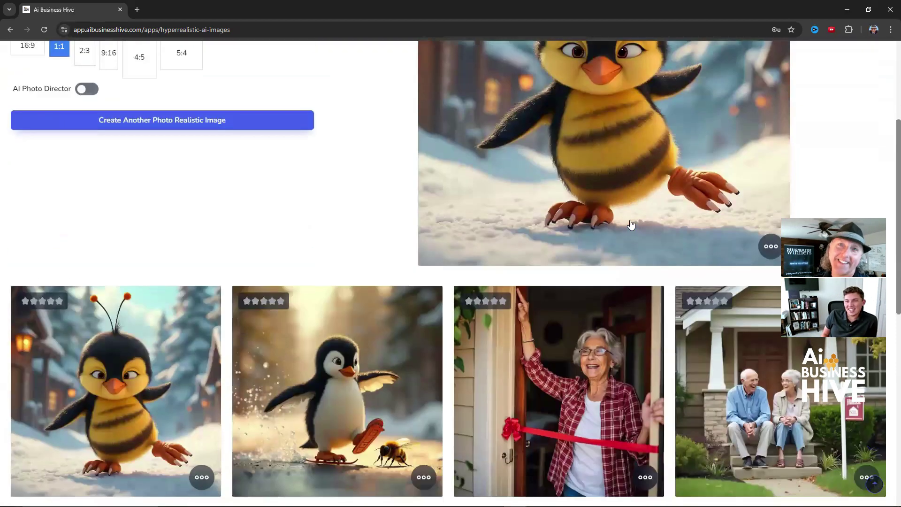
{"action": "scroll", "coordinate": [628, 225], "scroll_direction": "up", "scroll_amount": 4}
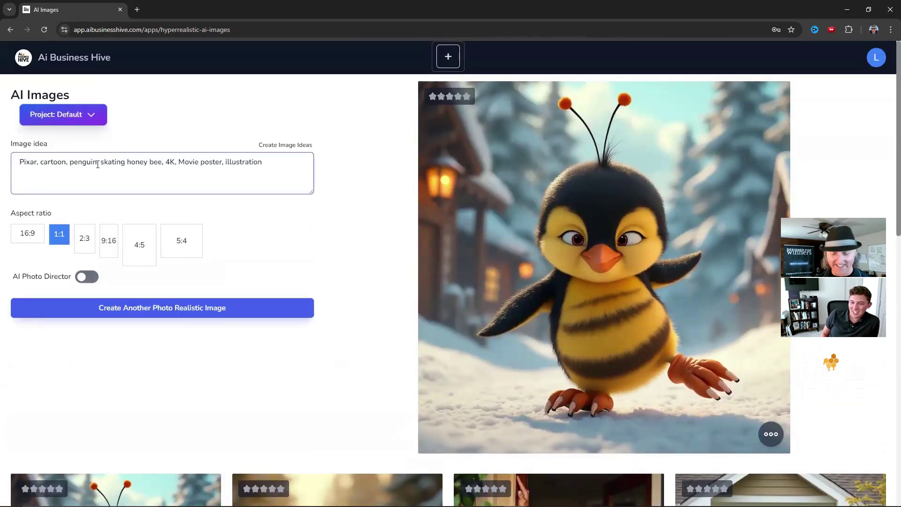
{"action": "key", "text": "BackSpace"}
{"action": "key", "text": "BackSpace"}
{"action": "key", "text": "BackSpace"}
{"action": "key", "text": "BackSpace"}
{"action": "key", "text": "BackSpace"}
{"action": "key", "text": "BackSpace"}
{"action": "key", "text": "BackSpace"}
{"action": "key", "text": "BackSpace"}
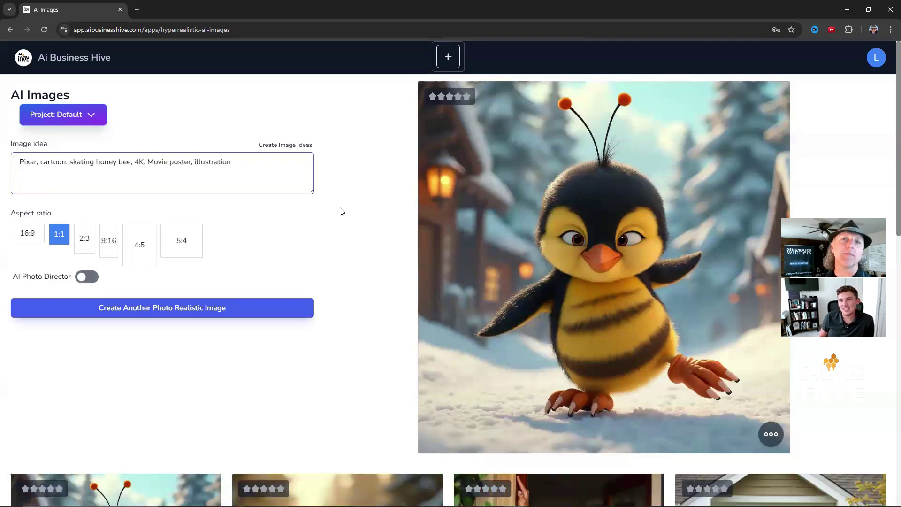
{"action": "scroll", "coordinate": [342, 211], "scroll_direction": "down", "scroll_amount": 1}
{"action": "scroll", "coordinate": [342, 212], "scroll_direction": "down", "scroll_amount": 2}
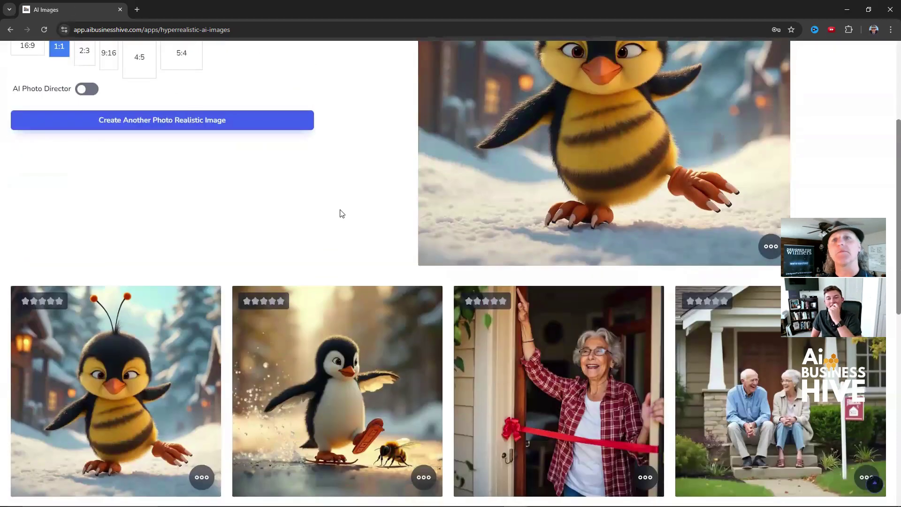
{"action": "scroll", "coordinate": [342, 214], "scroll_direction": "up", "scroll_amount": 3}
{"action": "scroll", "coordinate": [342, 214], "scroll_direction": "down", "scroll_amount": 3}
{"action": "scroll", "coordinate": [341, 214], "scroll_direction": "up", "scroll_amount": 4}
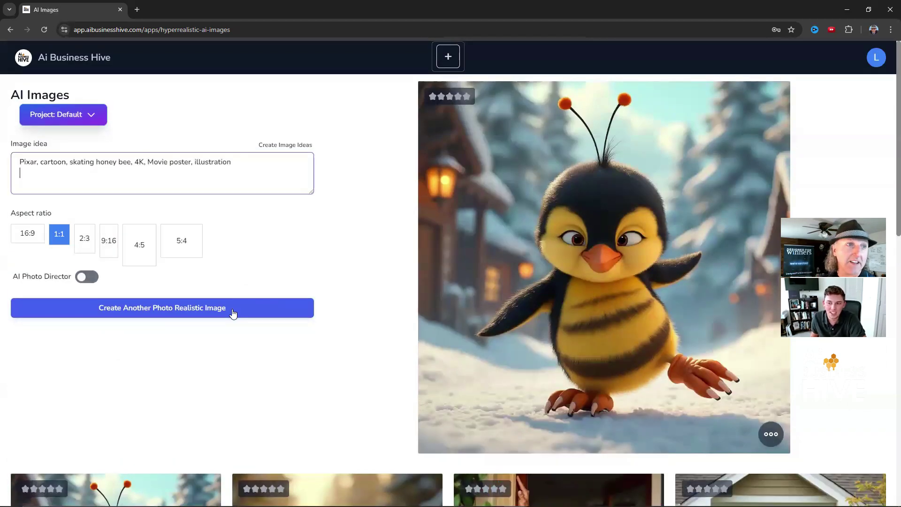
Generate another 1:1 image from the skating honey bee prompt and view it alongside the earlier gallery images
{"action": "left_click", "coordinate": [285, 309]}
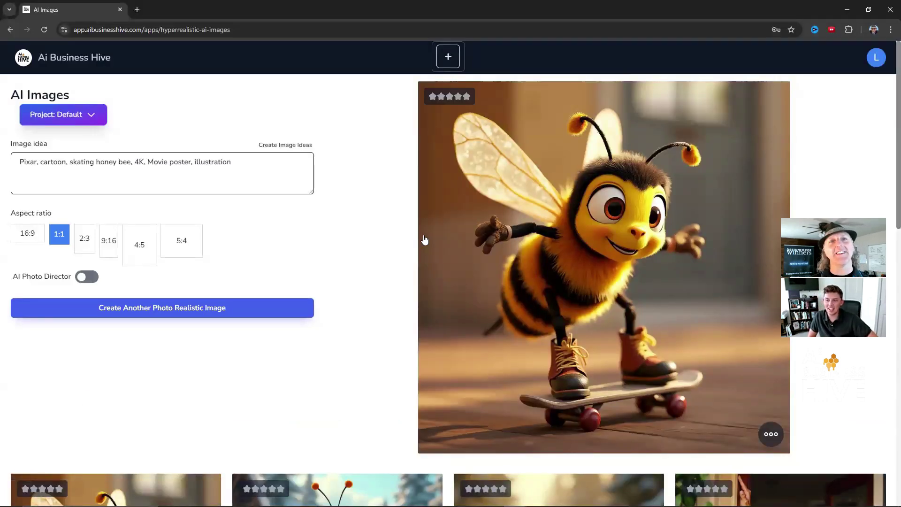
{"action": "scroll", "coordinate": [425, 239], "scroll_direction": "down", "scroll_amount": 3}
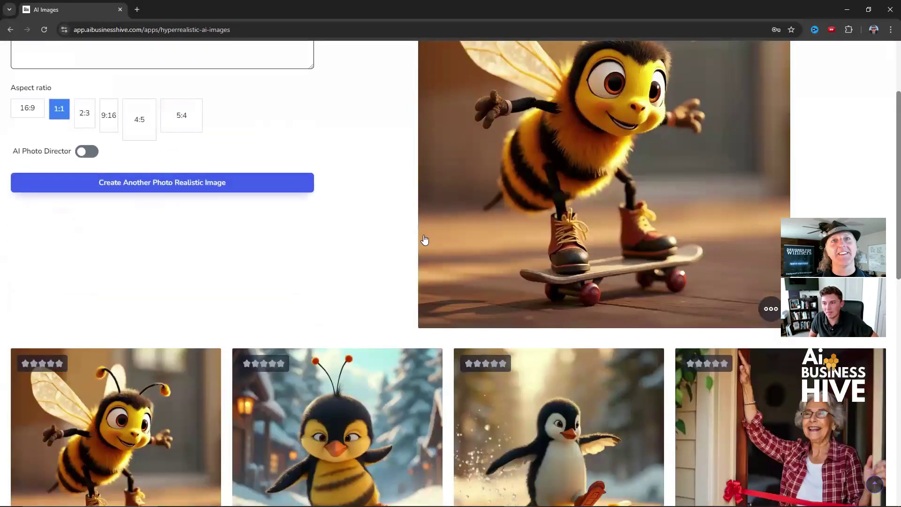
{"action": "scroll", "coordinate": [424, 240], "scroll_direction": "up", "scroll_amount": 3}
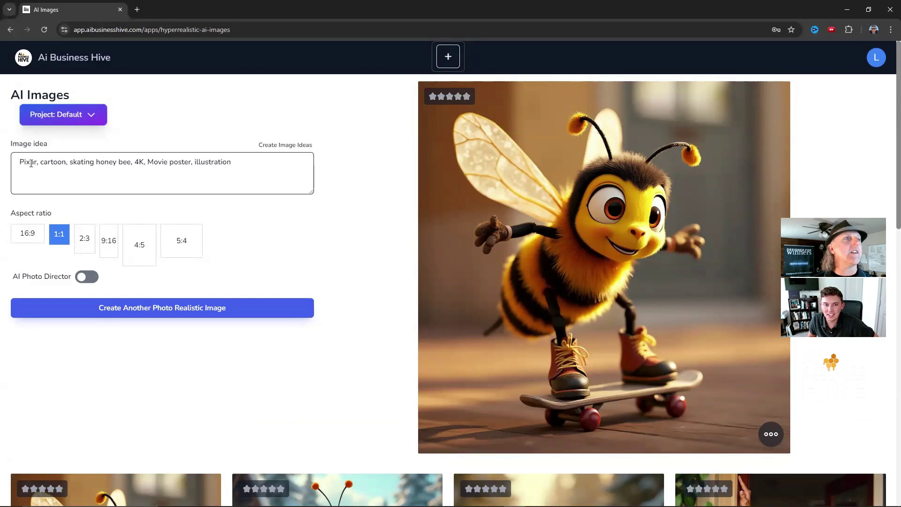
Highlight the whole image idea text, from "Pixar" through "illustration", to review the prompt wording
{"action": "left_click_drag", "start_coordinate": [21, 166], "coordinate": [126, 162]}
{"action": "left_click", "coordinate": [98, 168]}
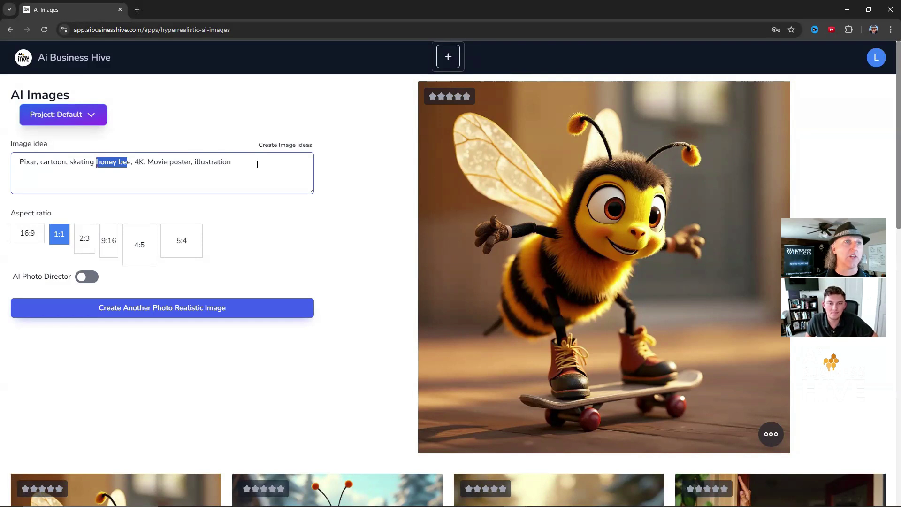
{"action": "left_click_drag", "start_coordinate": [257, 164], "coordinate": [1, 164]}
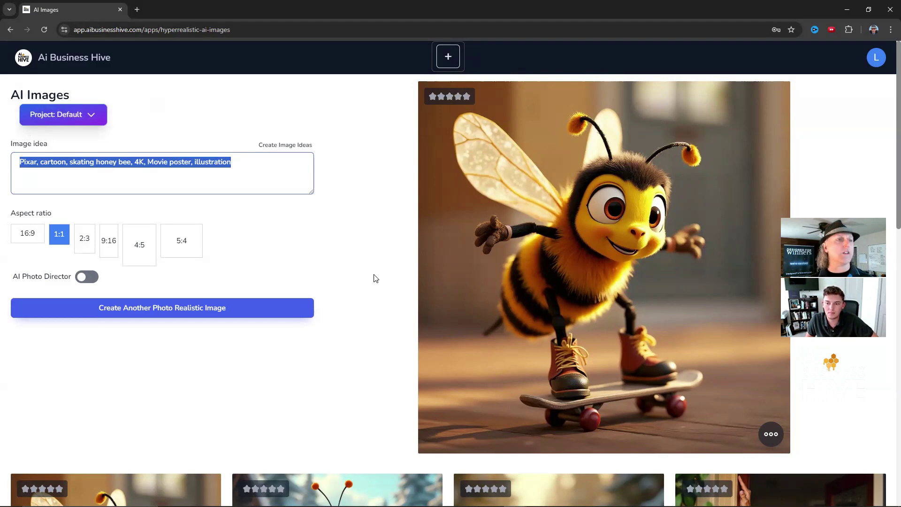
Show the available actions for the bee-striped penguin image in the gallery, and close them without choosing one
{"action": "scroll", "coordinate": [375, 278], "scroll_direction": "down", "scroll_amount": 5}
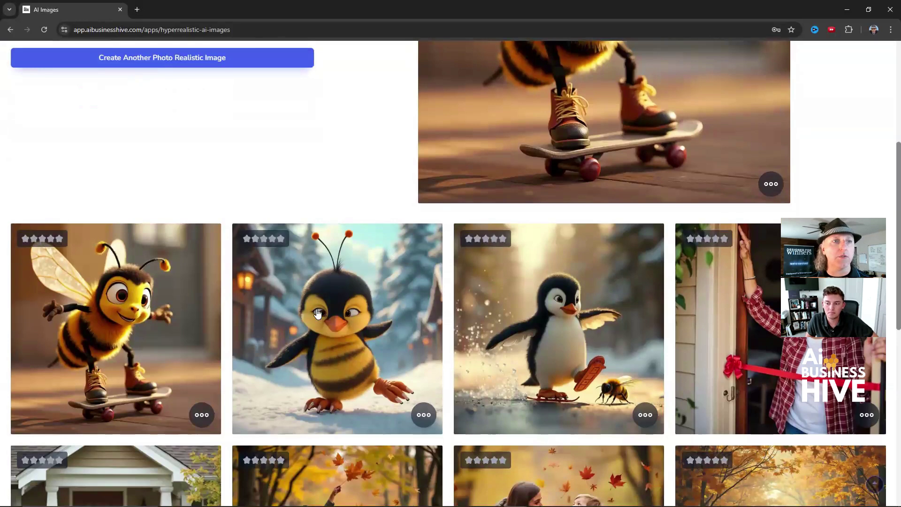
{"action": "left_click", "coordinate": [423, 415]}
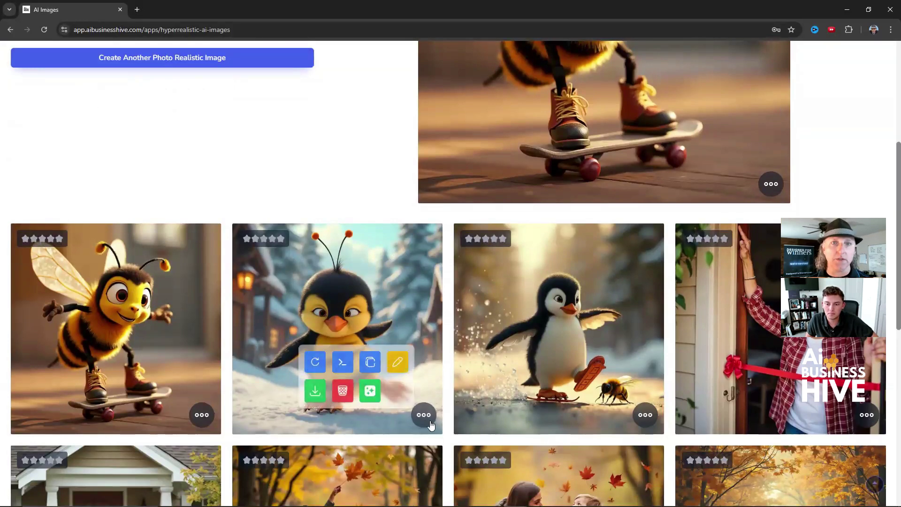
{"action": "left_click", "coordinate": [348, 195]}
{"action": "scroll", "coordinate": [349, 196], "scroll_direction": "up", "scroll_amount": 5}
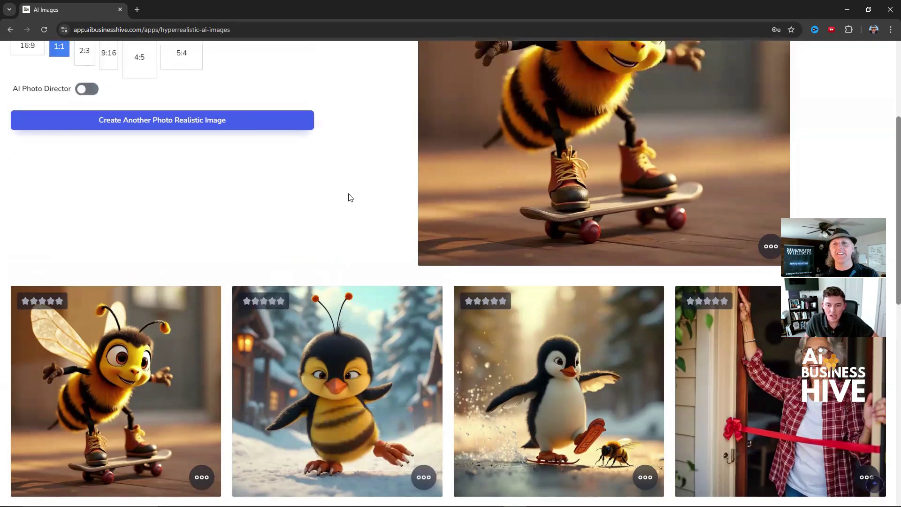